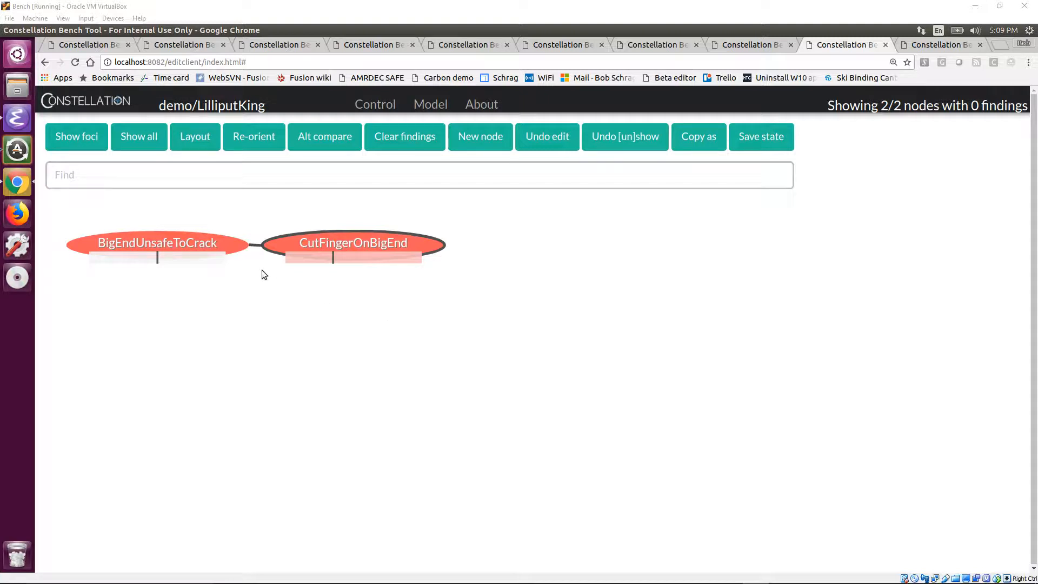
Inspect both nodes and their link, set a true finding on CutFingerOnBigEnd, and clear that finding
mouse_move(198, 240)
mouse_move(322, 242)
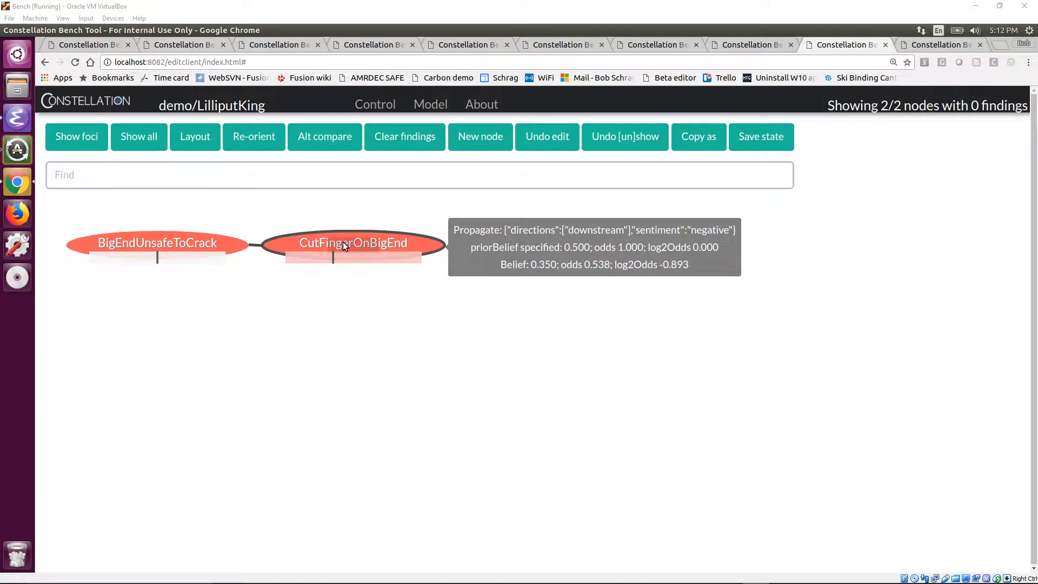
mouse_move(149, 250)
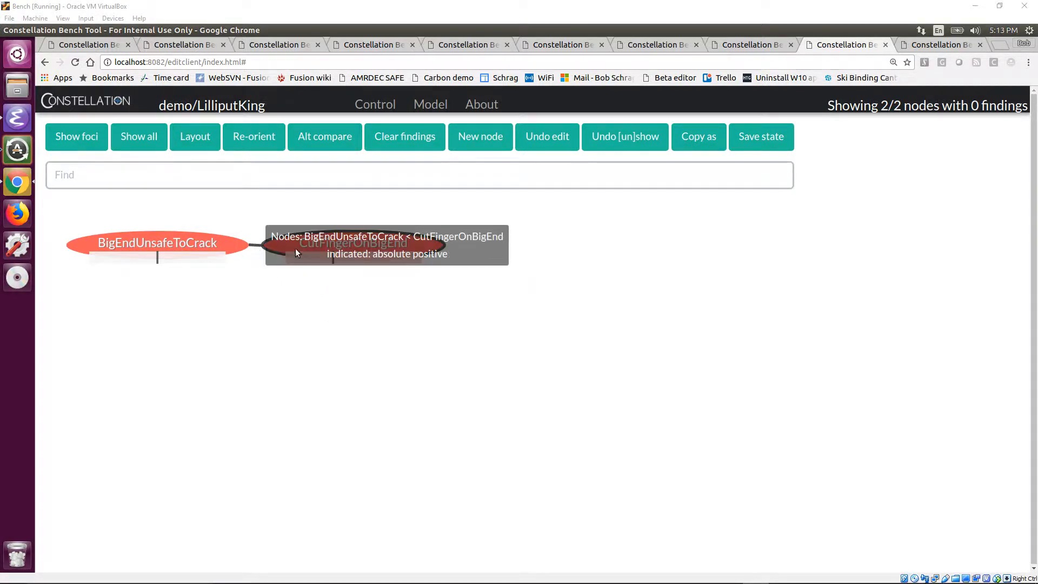
mouse_move(410, 262)
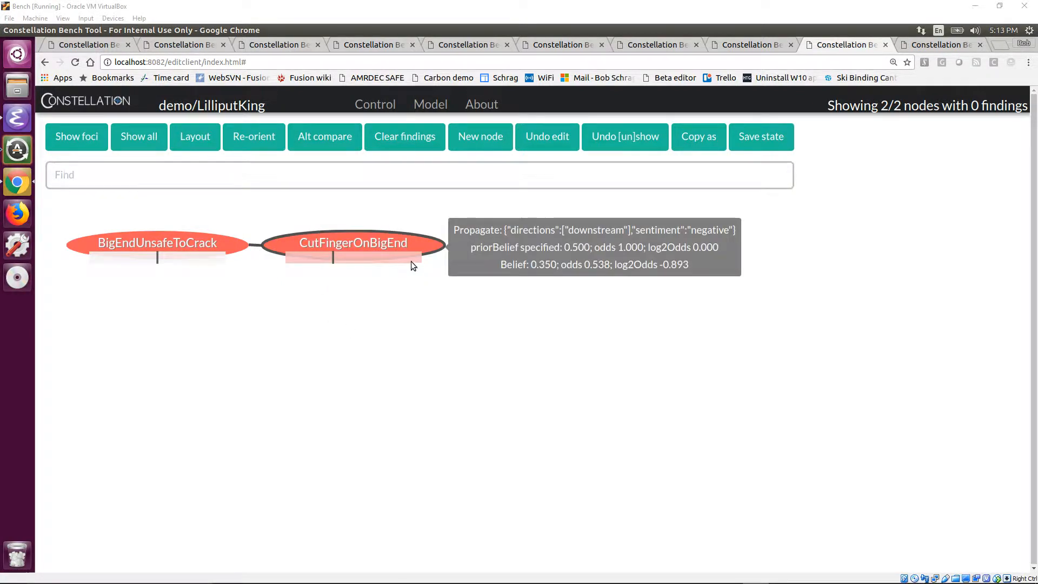
click(411, 259)
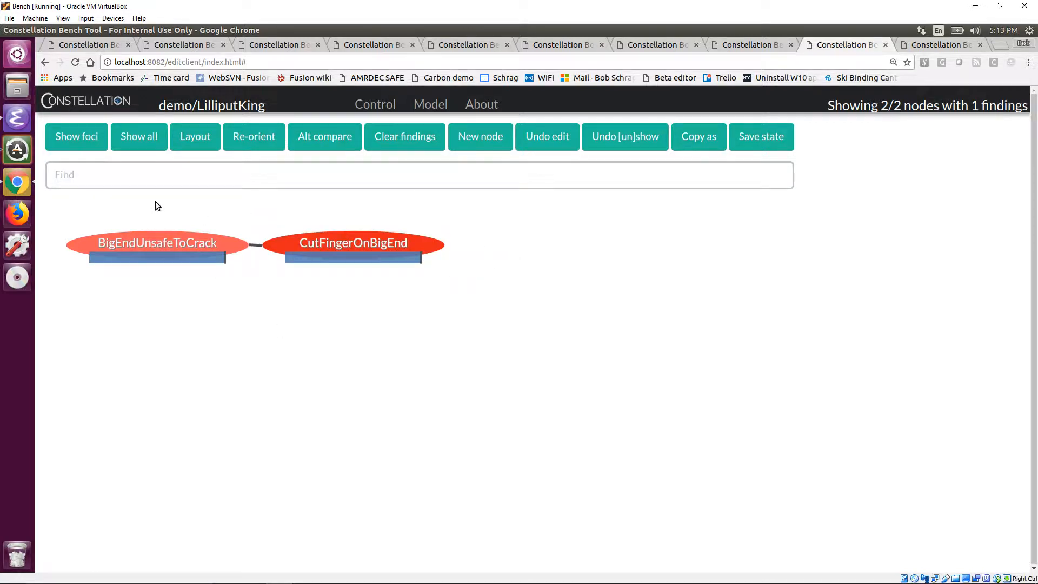
mouse_move(351, 246)
click(355, 258)
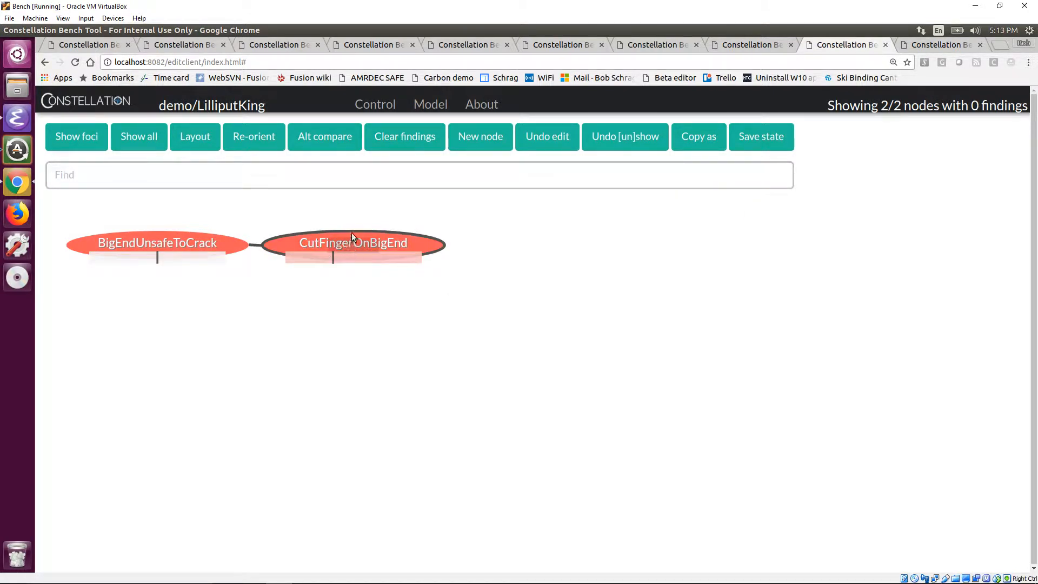
Try CutFingerOnBigEnd with no finding and with a false finding, and leave it set to a true finding
mouse_move(360, 243)
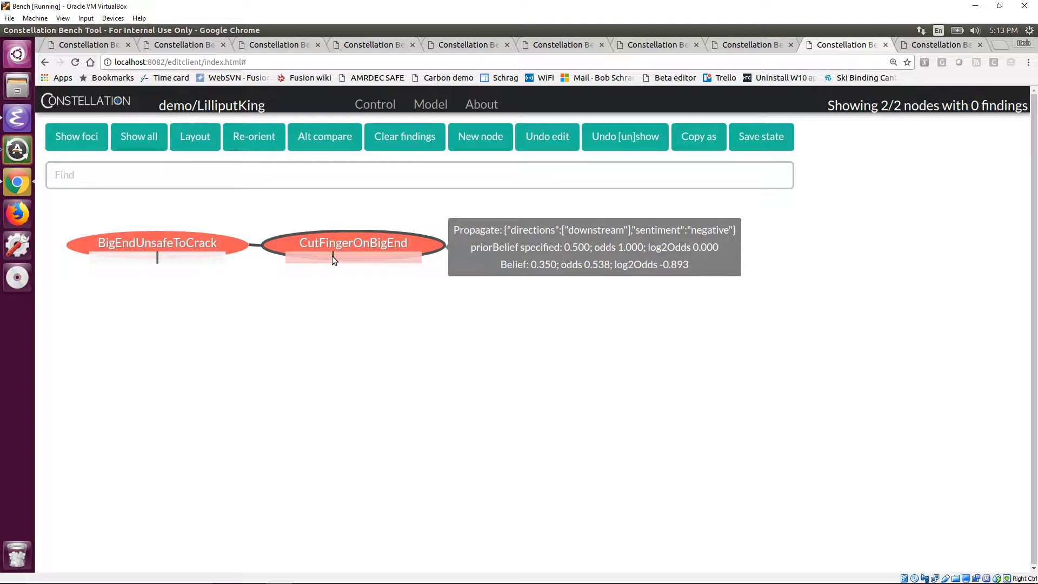
mouse_move(409, 262)
click(297, 262)
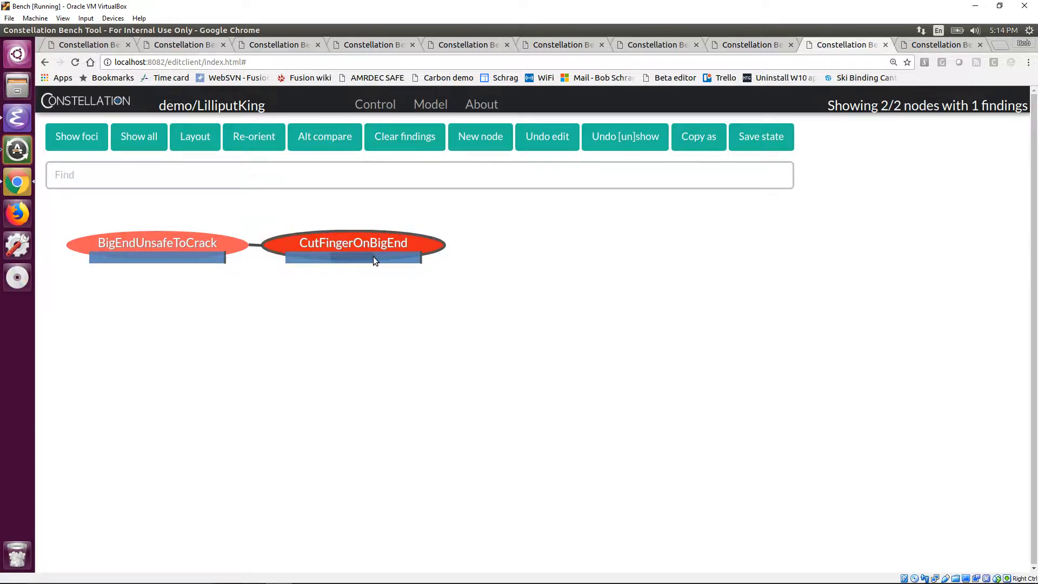
click(355, 256)
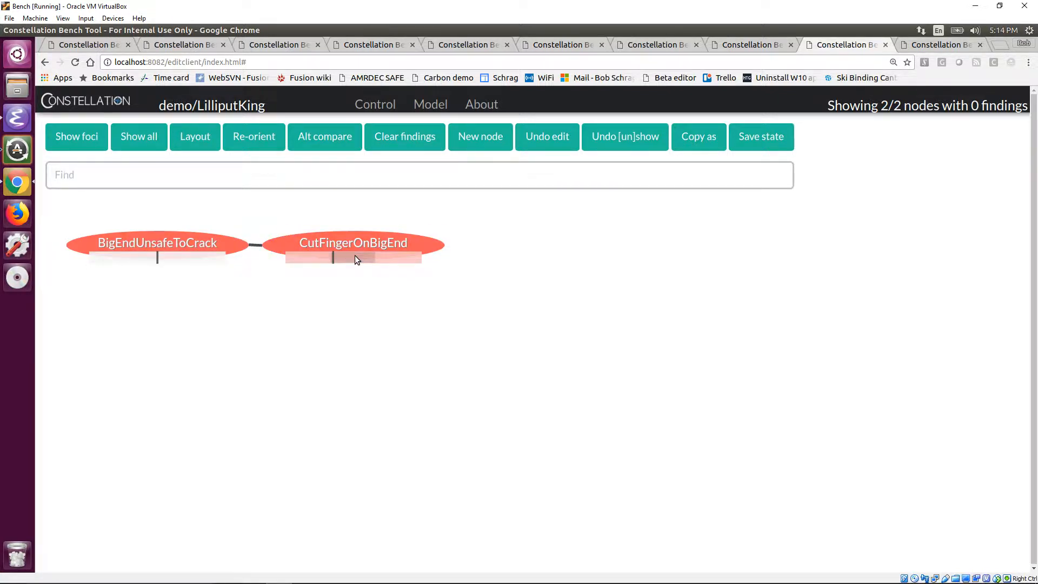
click(298, 255)
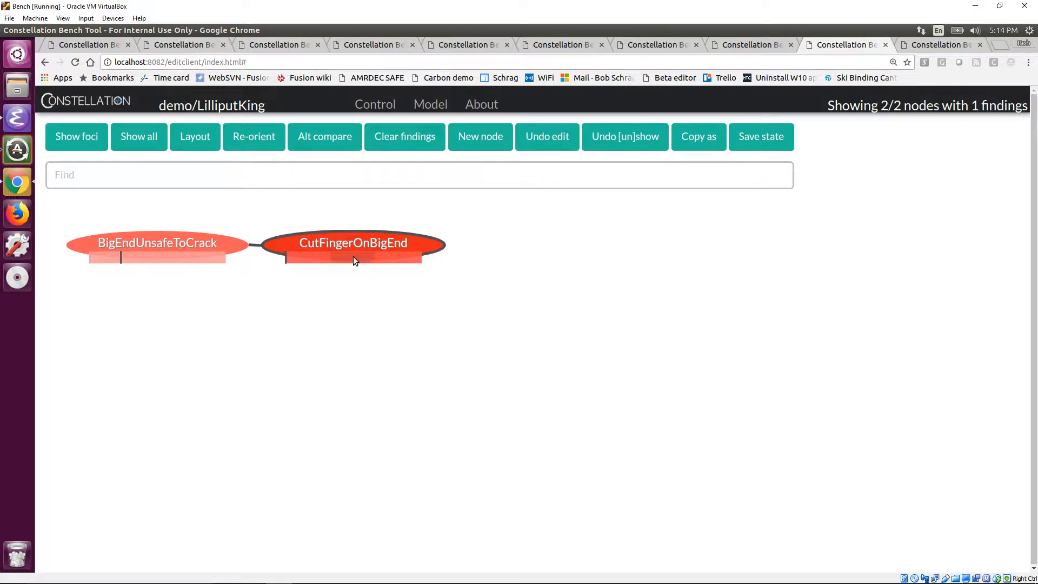
click(409, 259)
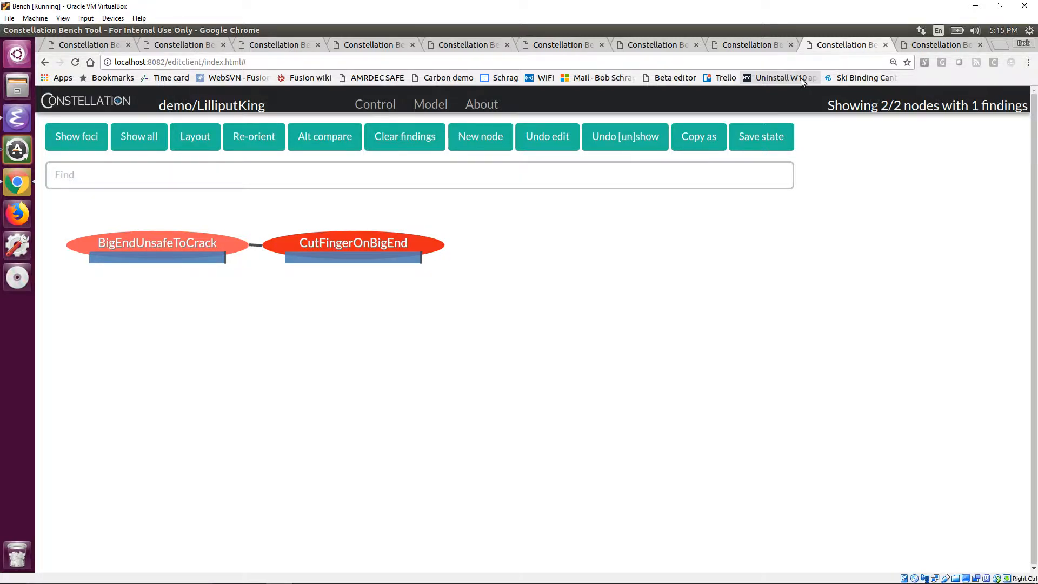
Switch to the demo/LilliputDefeat model and examine the CutFingerOnBigEnd, FewerCutsOnBigEnd and BigEndUnsafeToCrack nodes
key(ctrl+Tab)
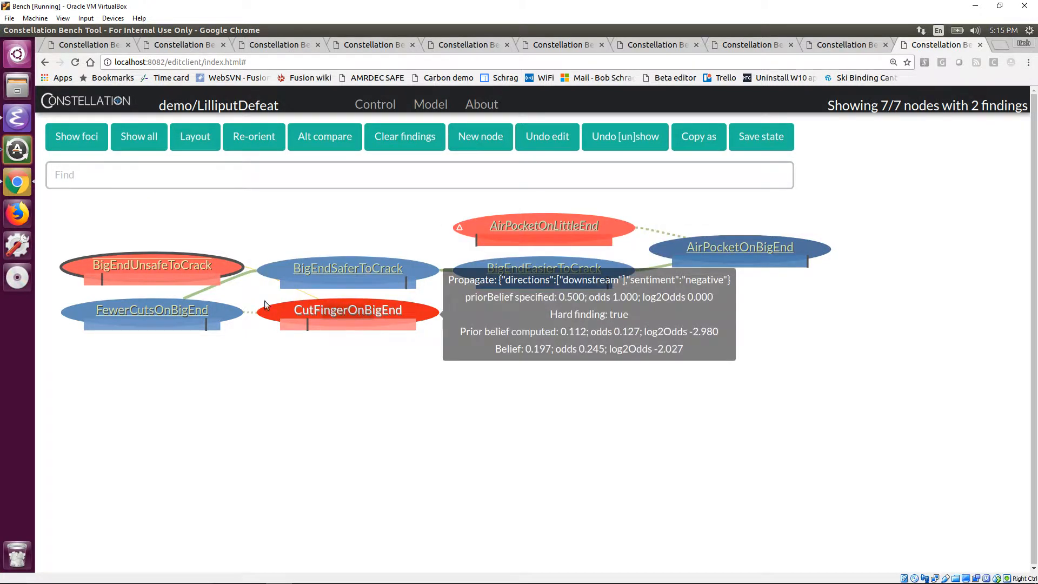
mouse_move(324, 312)
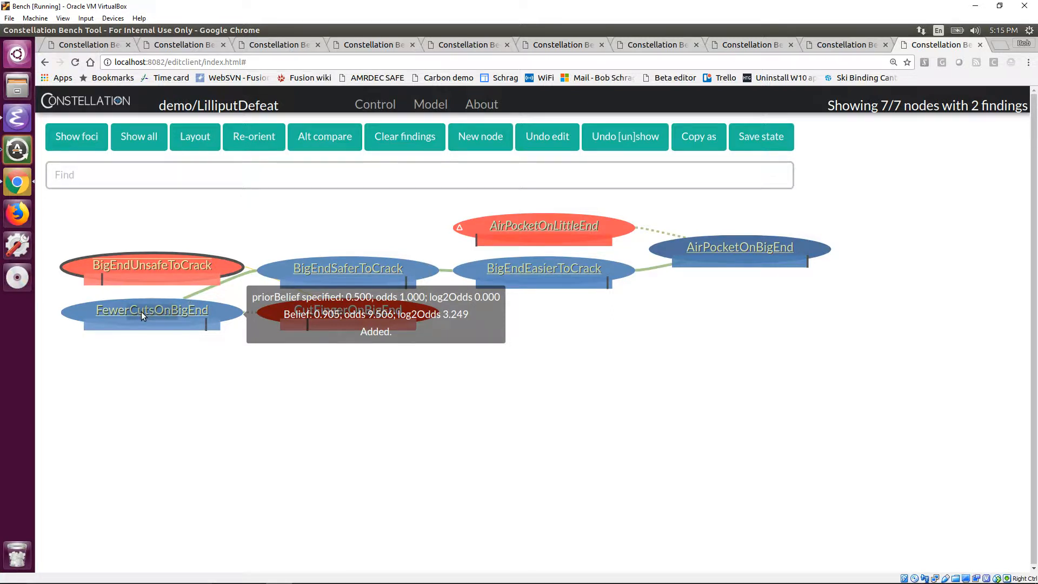
mouse_move(147, 267)
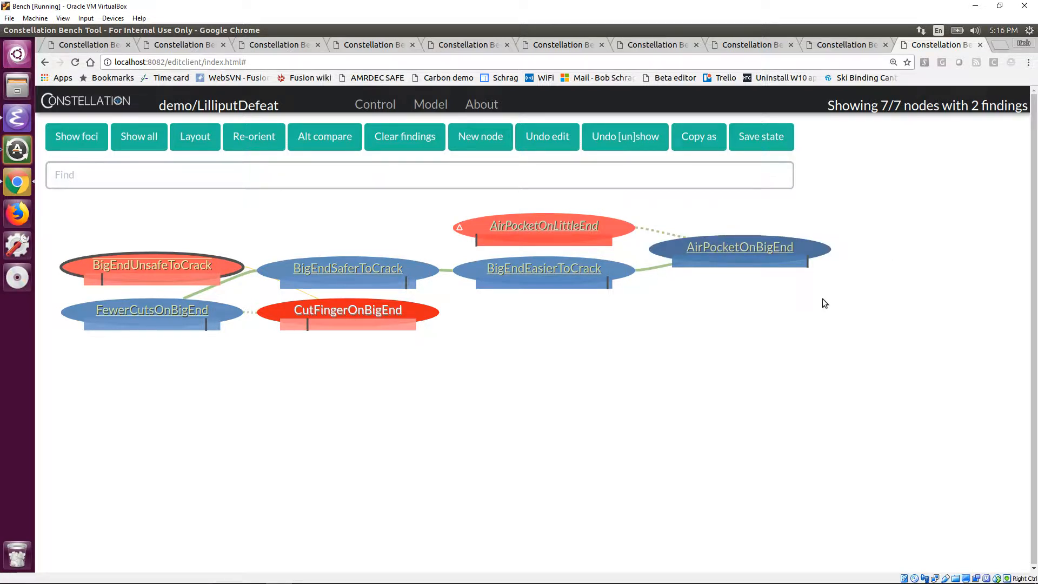
Examine the chain from AirPocketOnBigEnd through BigEndEasierToCrack and BigEndSaferToCrack to FewerCutsOnBigEnd, plus AirPocketOnLittleEnd and its link
mouse_move(746, 257)
mouse_move(535, 274)
mouse_move(342, 266)
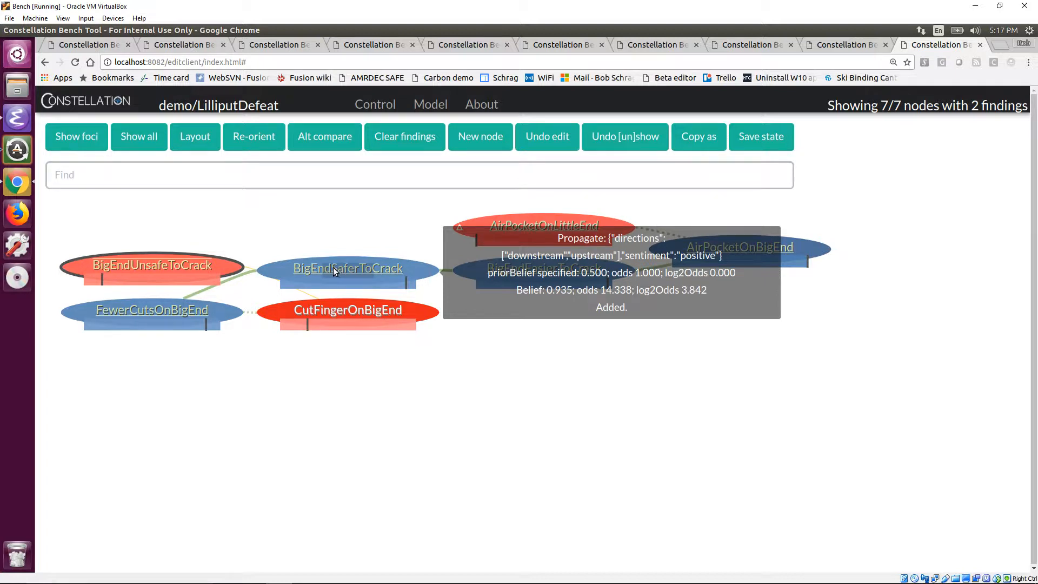
mouse_move(150, 301)
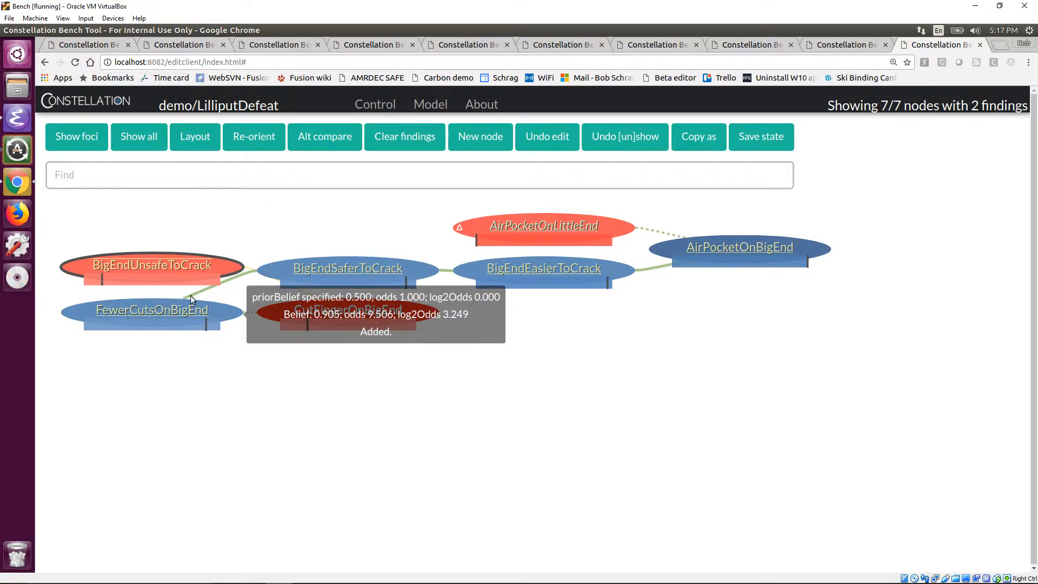
mouse_move(596, 270)
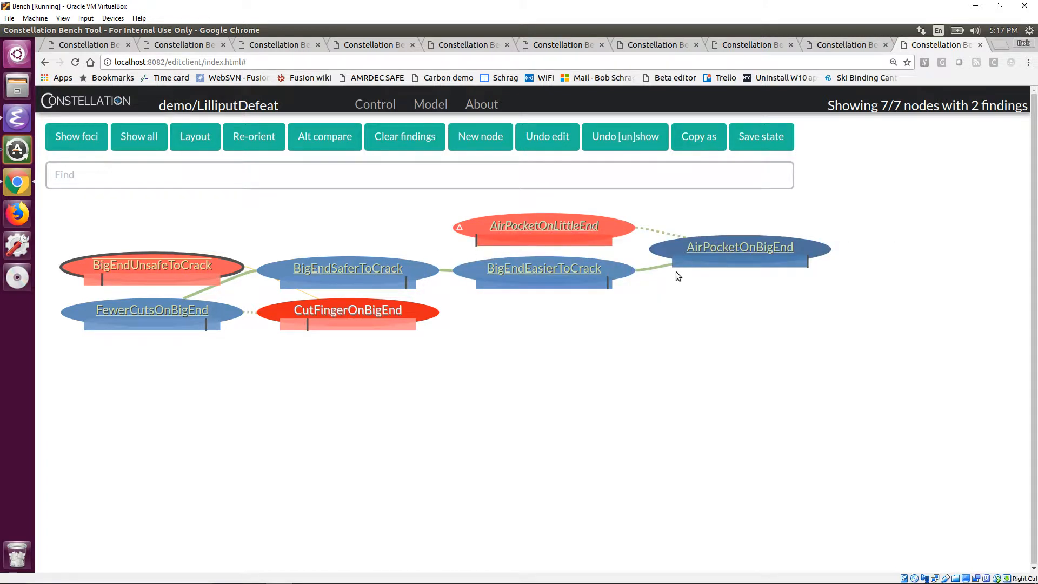
mouse_move(201, 300)
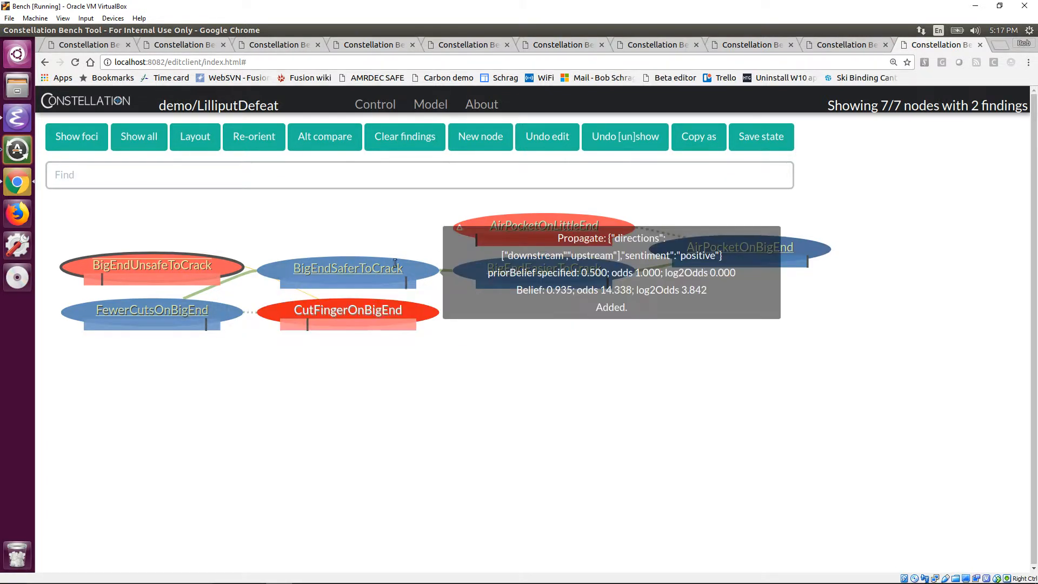
mouse_move(715, 258)
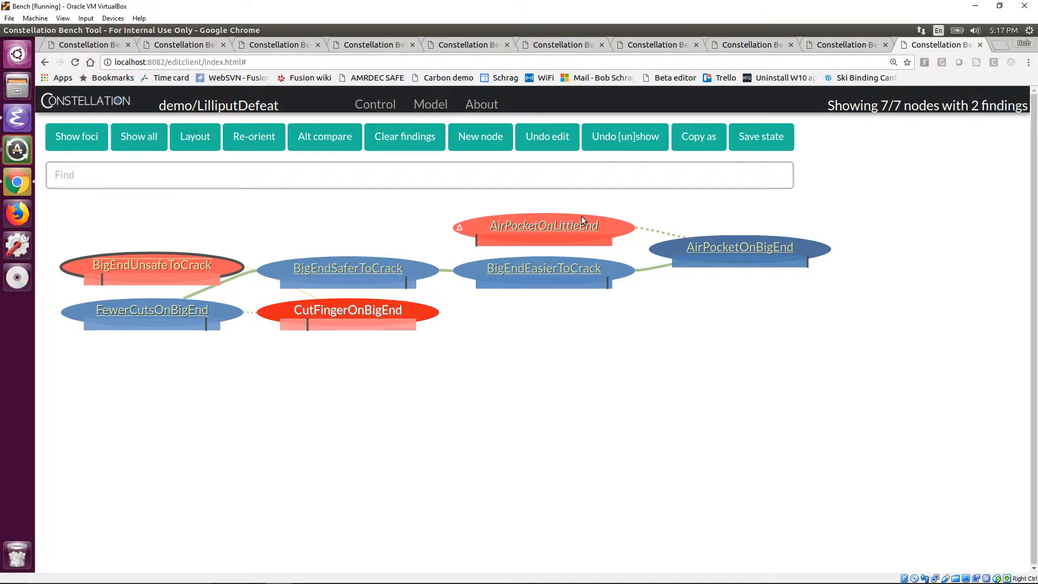
mouse_move(532, 226)
mouse_move(658, 232)
mouse_move(581, 232)
Switch the polarity of the link between BigEndEasierToCrack and AirPocketOnBigEnd, check its indication, and undo the edit
mouse_move(650, 268)
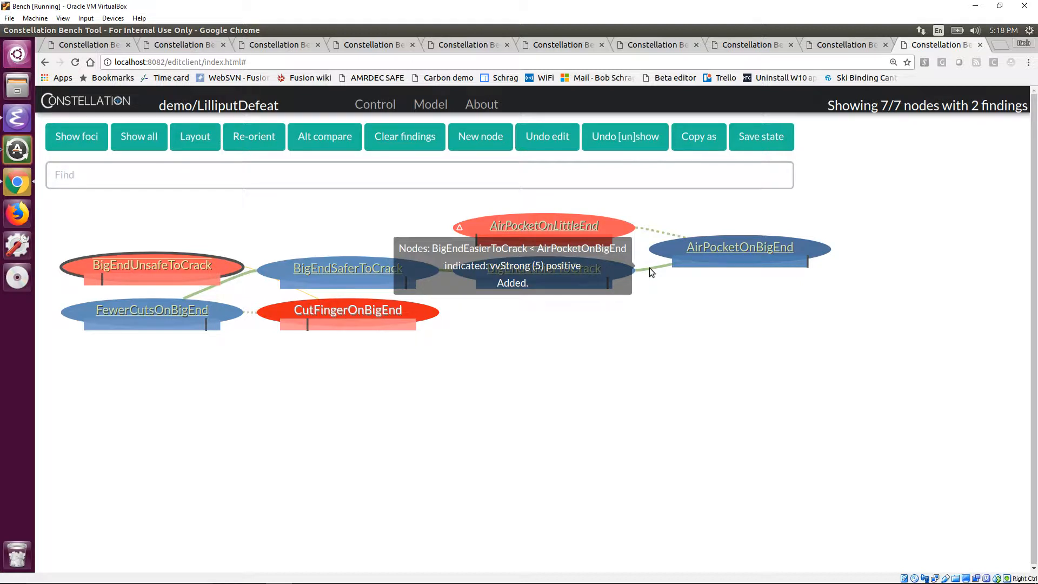
right_click(650, 268)
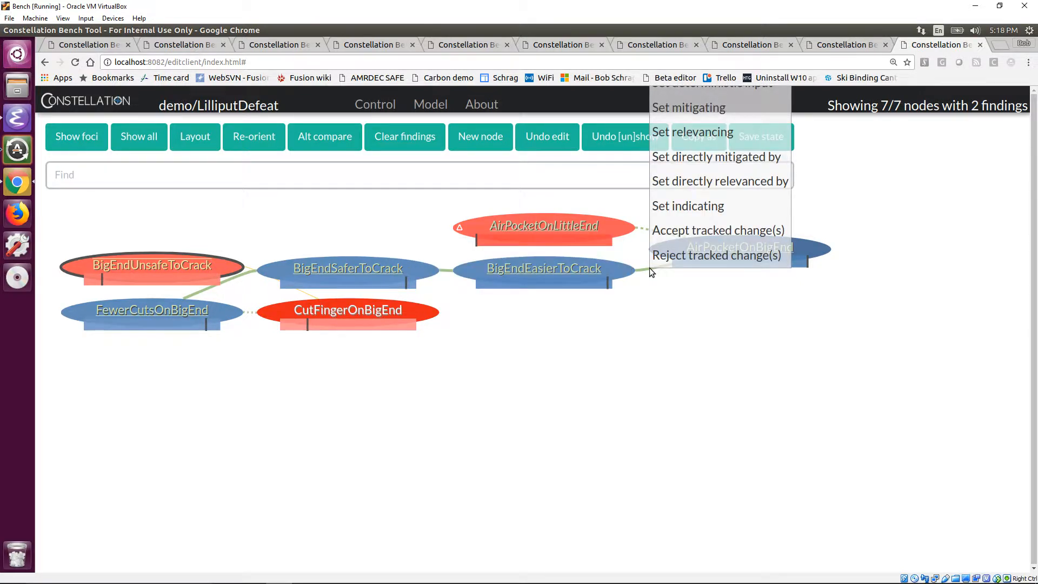
drag(679, 333, 694, 423)
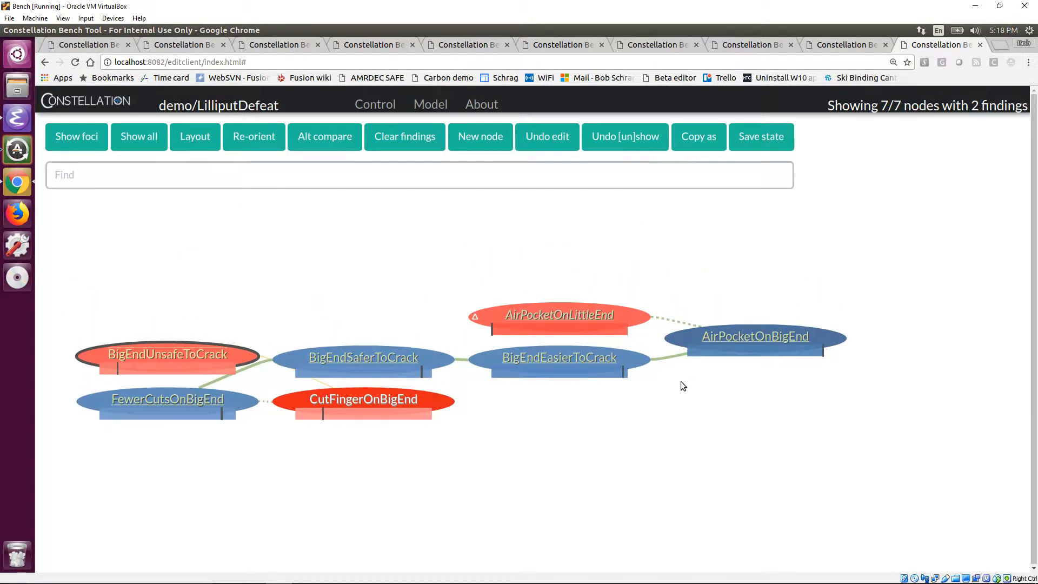
right_click(670, 359)
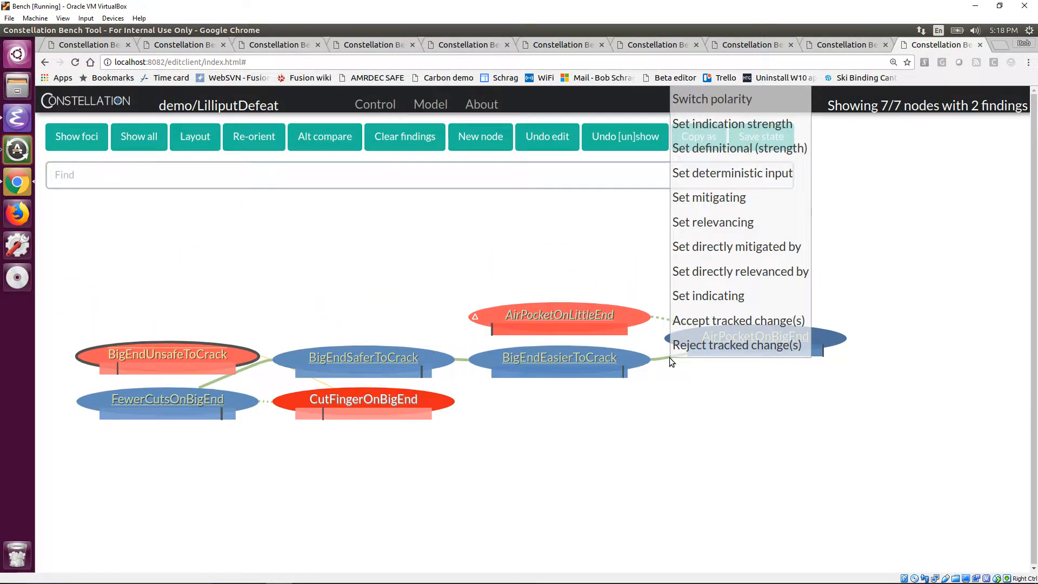
click(701, 102)
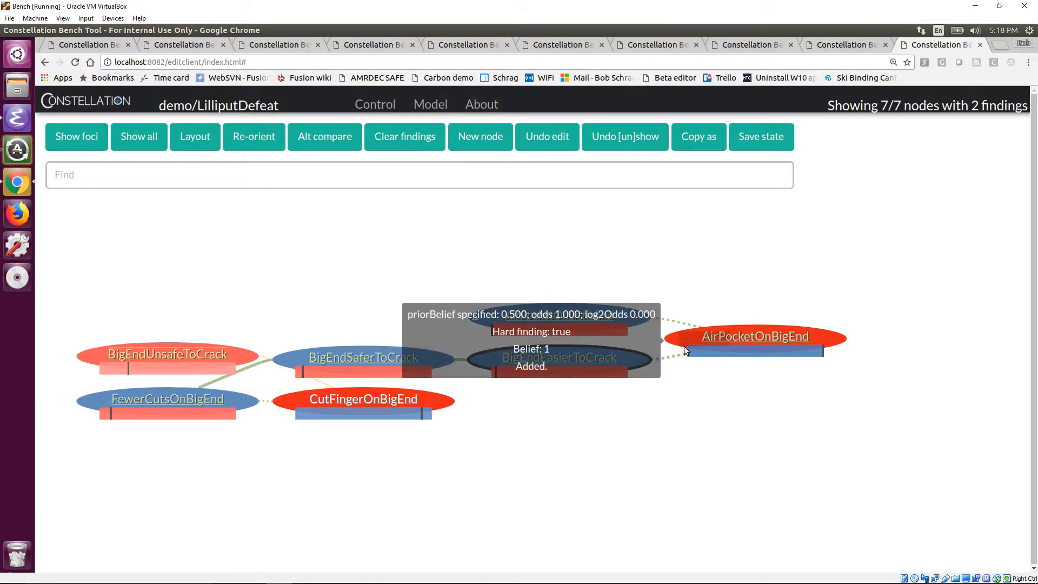
mouse_move(663, 358)
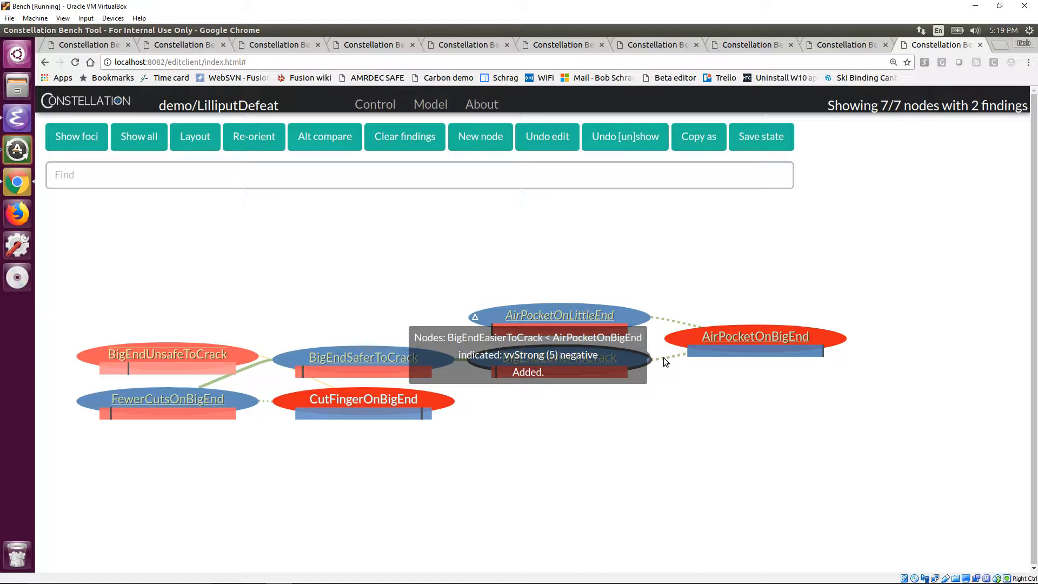
click(543, 145)
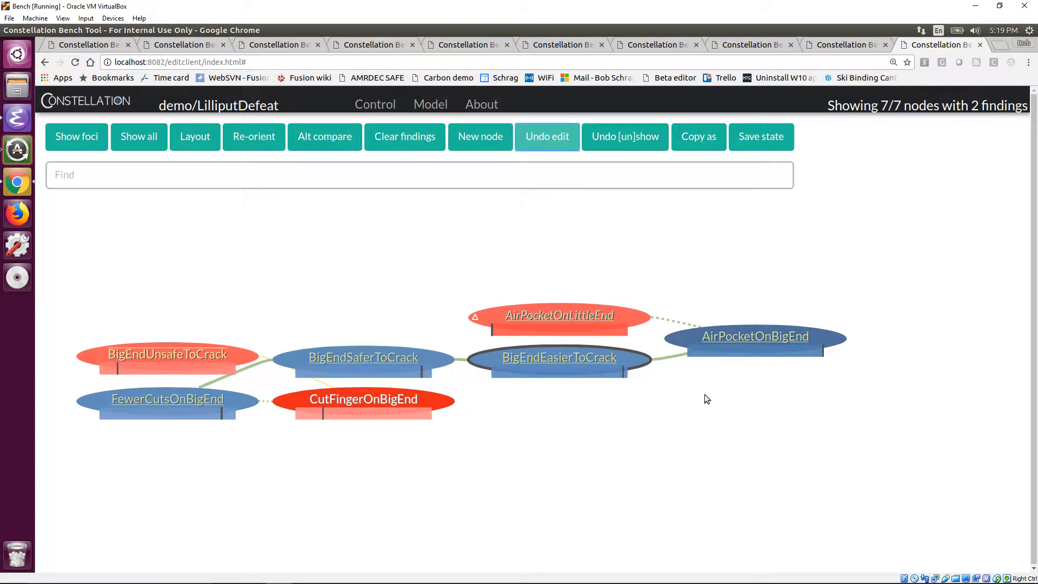
Clear the hard finding on AirPocketOnBigEnd and set it back to true
mouse_move(507, 340)
mouse_move(559, 365)
mouse_move(753, 342)
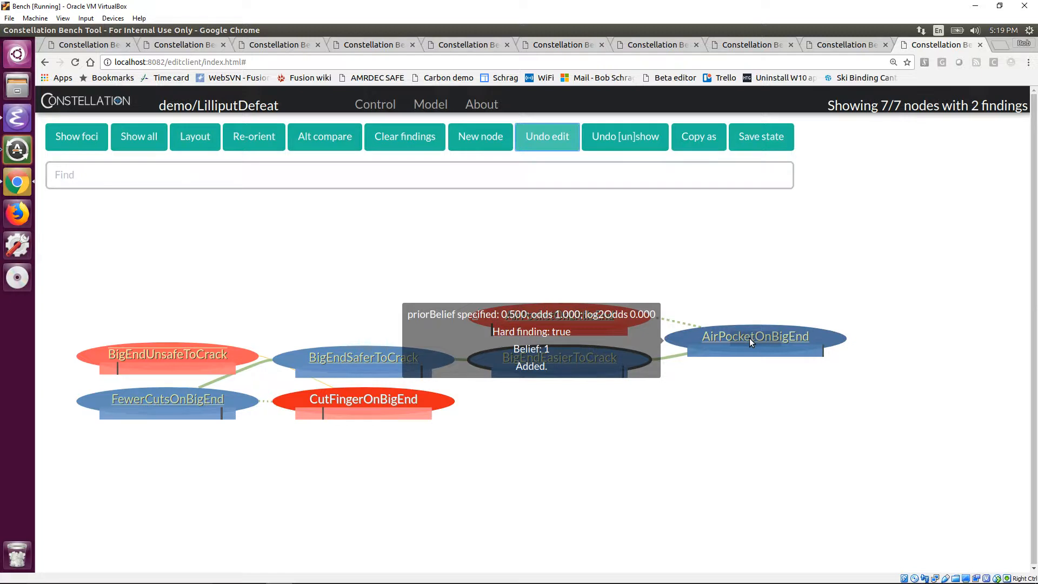
click(759, 352)
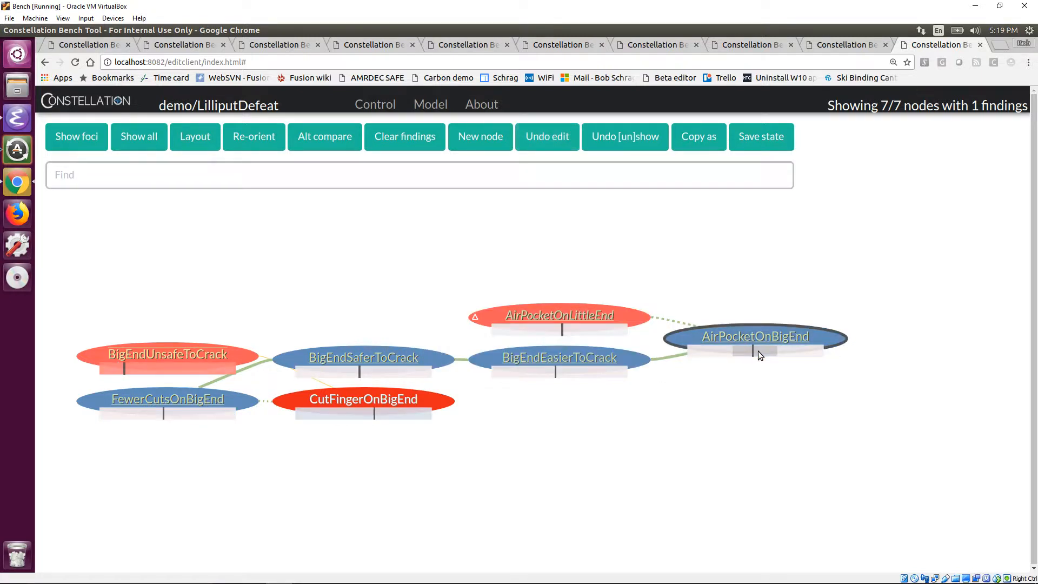
click(811, 353)
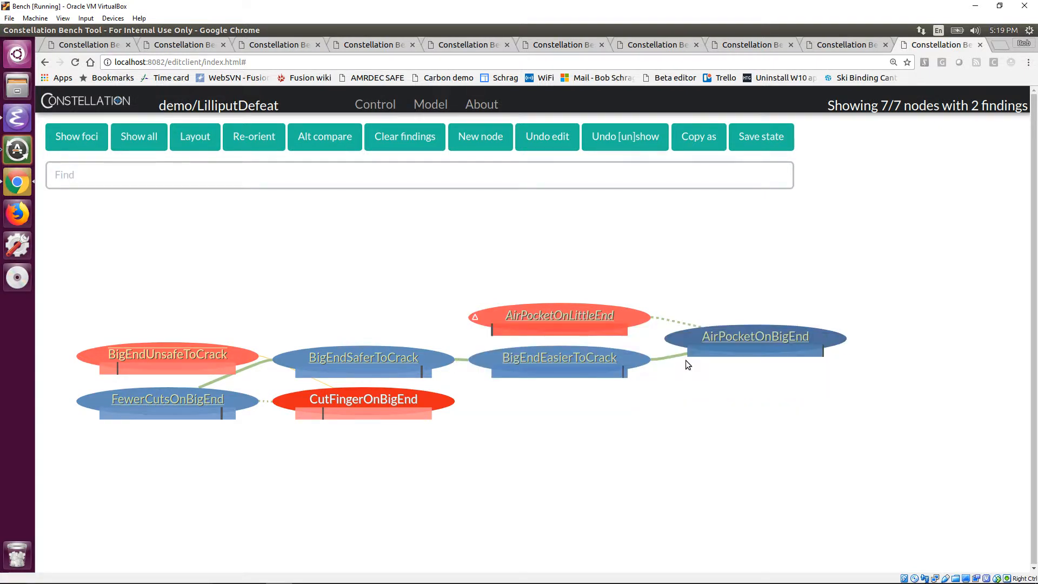
Check the indication strengths of the links leading from AirPocketOnBigEnd to FewerCutsOnBigEnd, and that last node's belief
mouse_move(674, 357)
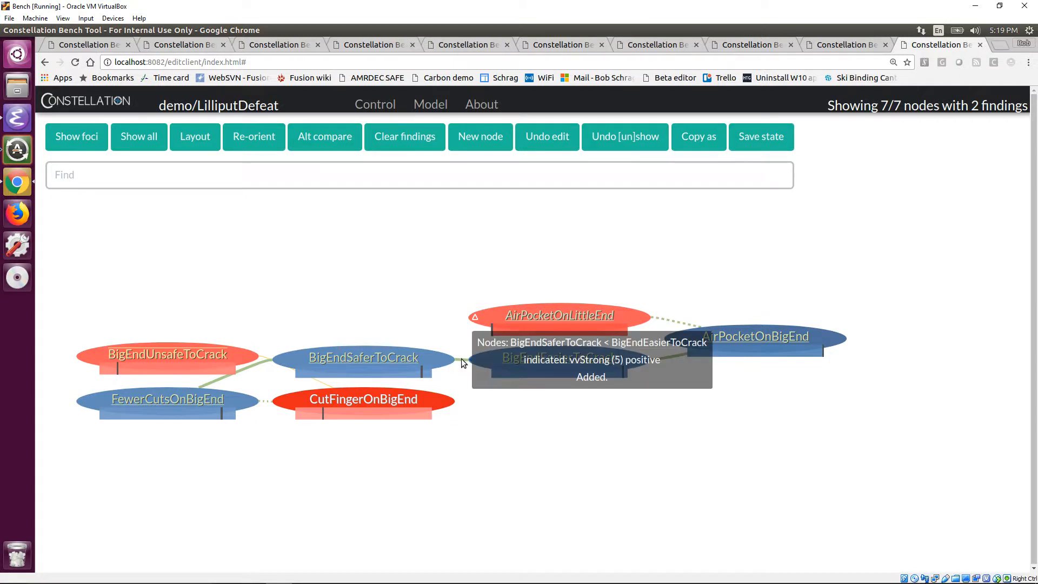
click(462, 358)
mouse_move(257, 361)
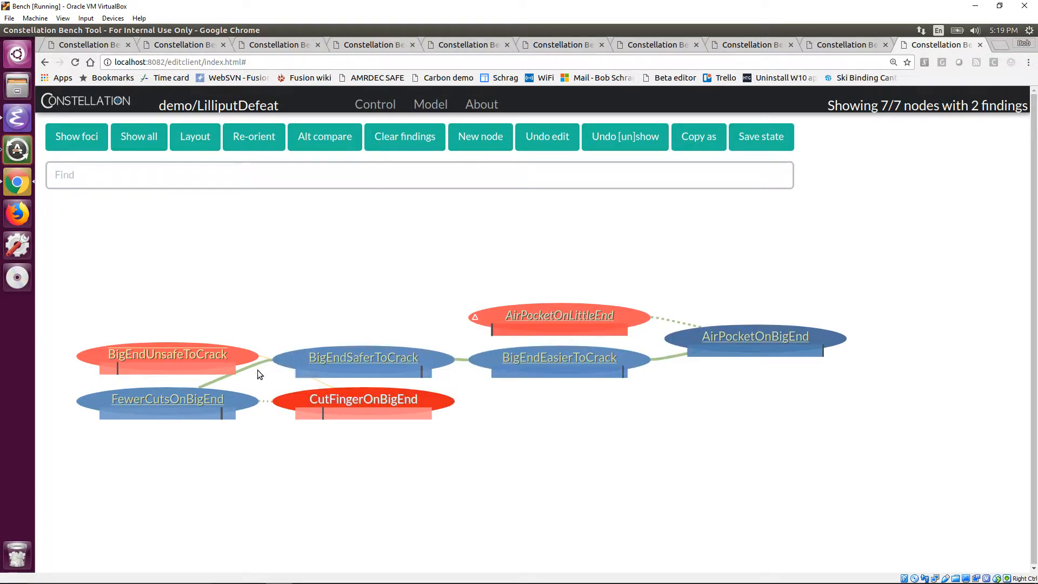
mouse_move(163, 413)
mouse_move(119, 398)
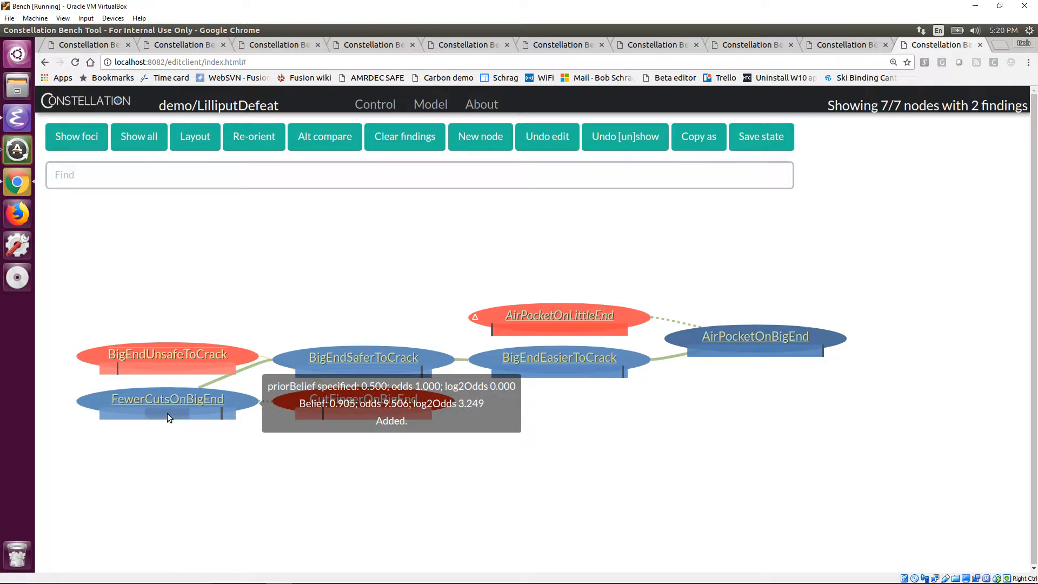
Set a true finding on FewerCutsOnBigEnd and clear it again
mouse_move(738, 348)
click(229, 416)
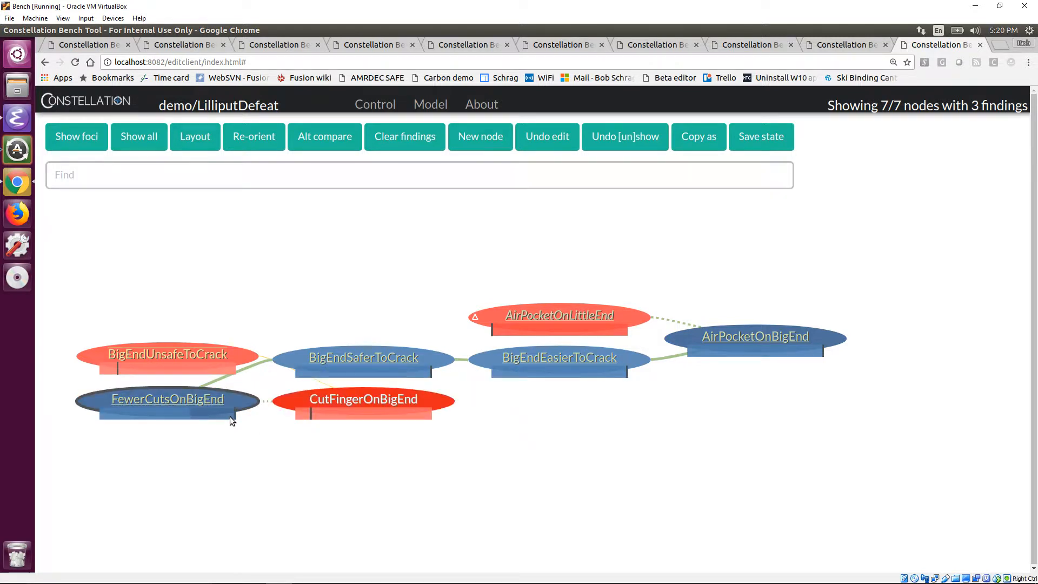
click(164, 412)
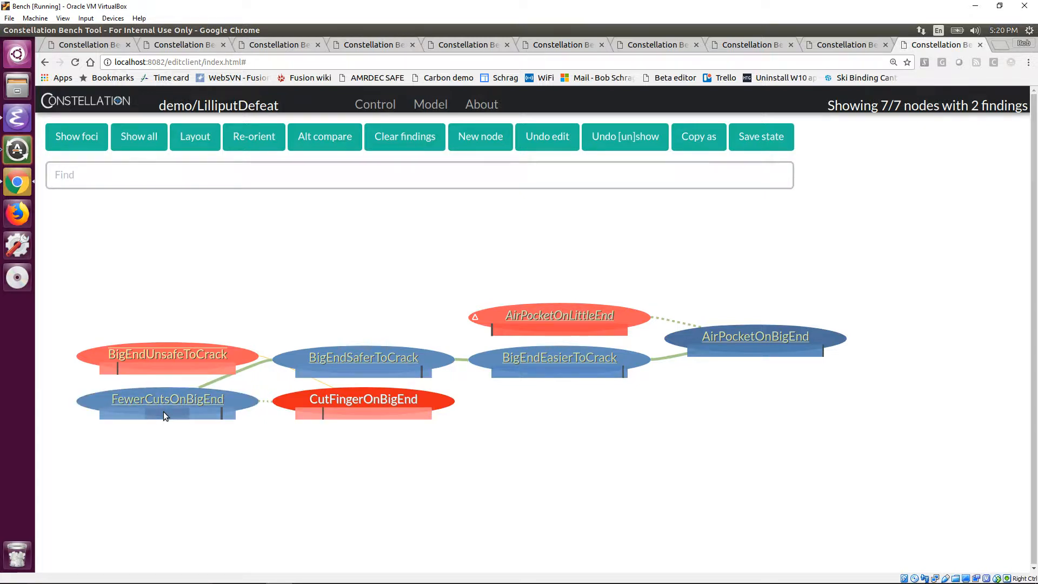
Compare the beliefs of CutFingerOnBigEnd and FewerCutsOnBigEnd
mouse_move(337, 419)
mouse_move(203, 401)
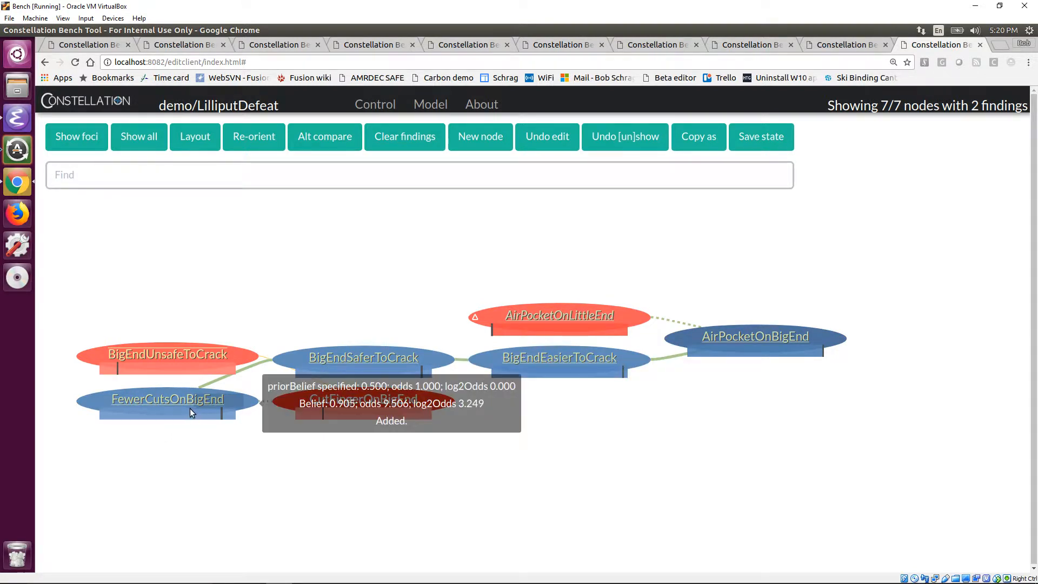
mouse_move(352, 400)
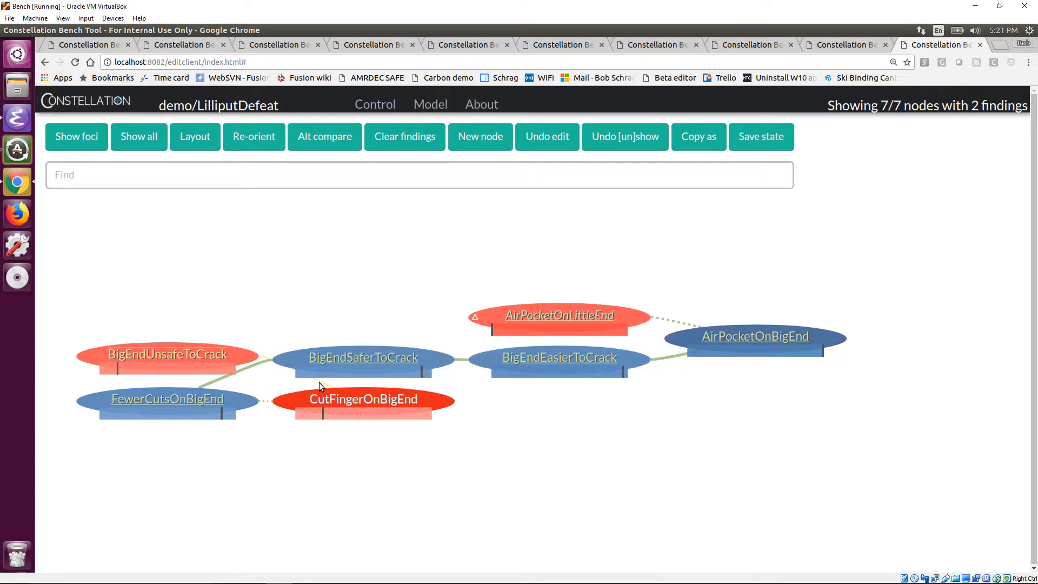
Check the links from BigEndUnsafeToCrack and FewerCutsOnBigEnd to CutFingerOnBigEnd, along with the belief of CutFingerOnBigEnd
mouse_move(263, 359)
mouse_move(264, 401)
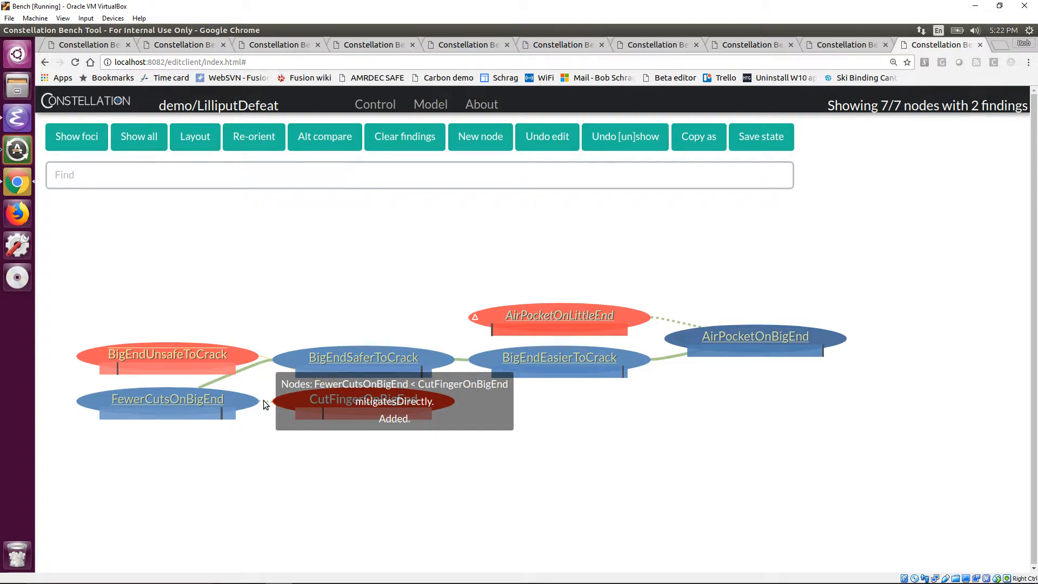
mouse_move(381, 391)
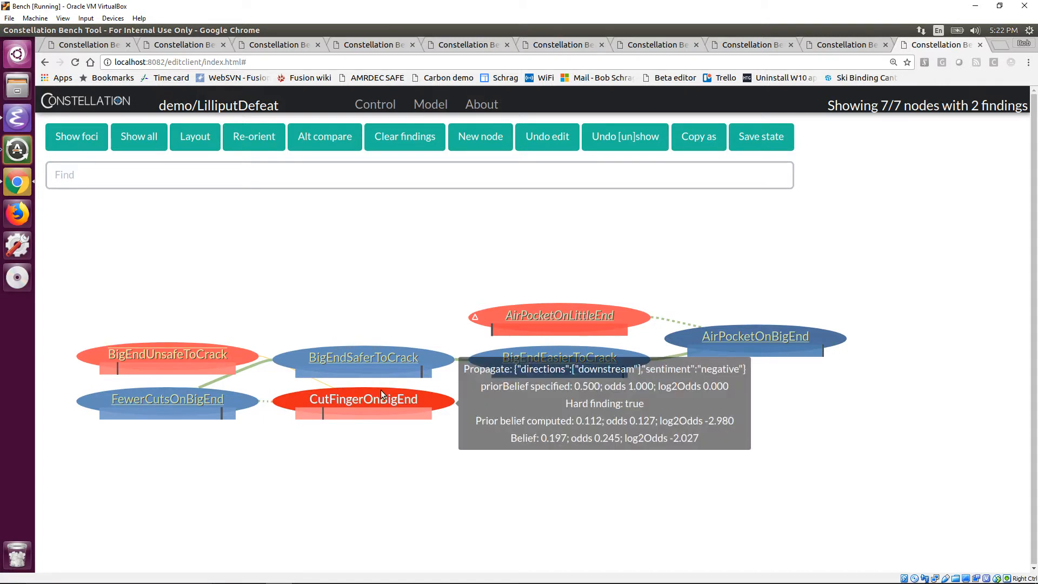
right_click(354, 400)
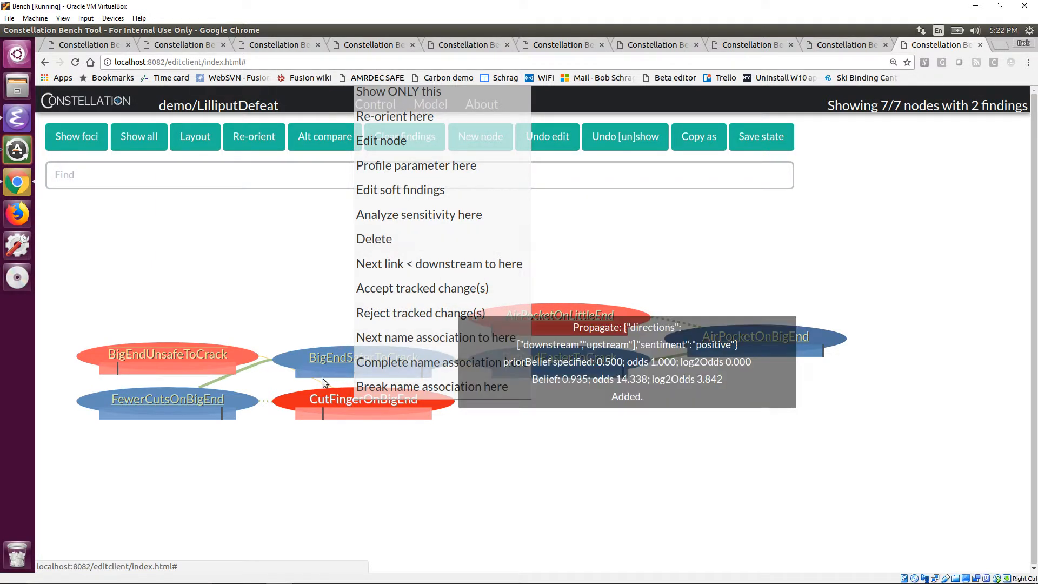
mouse_move(320, 382)
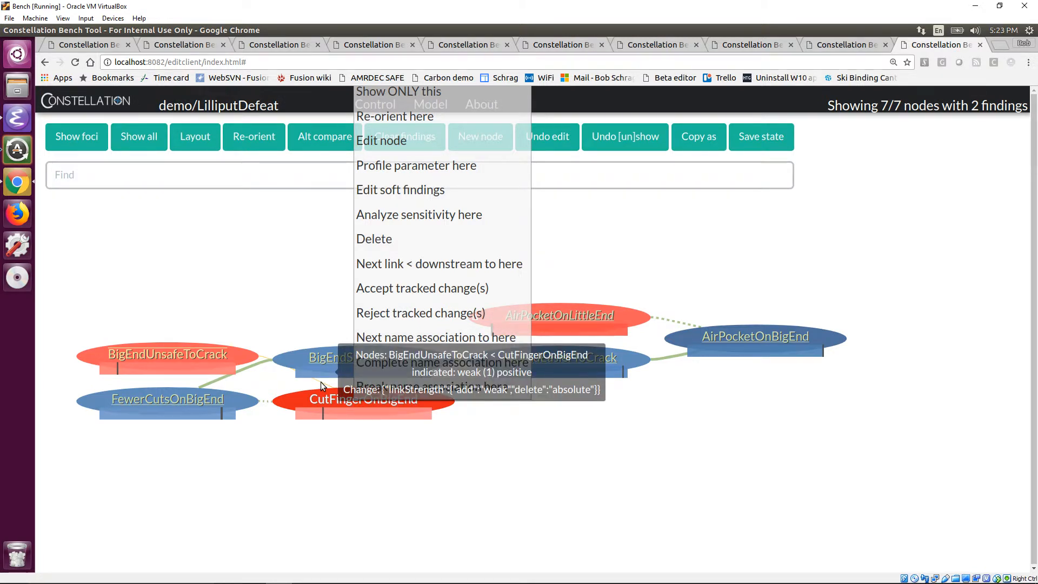
click(264, 258)
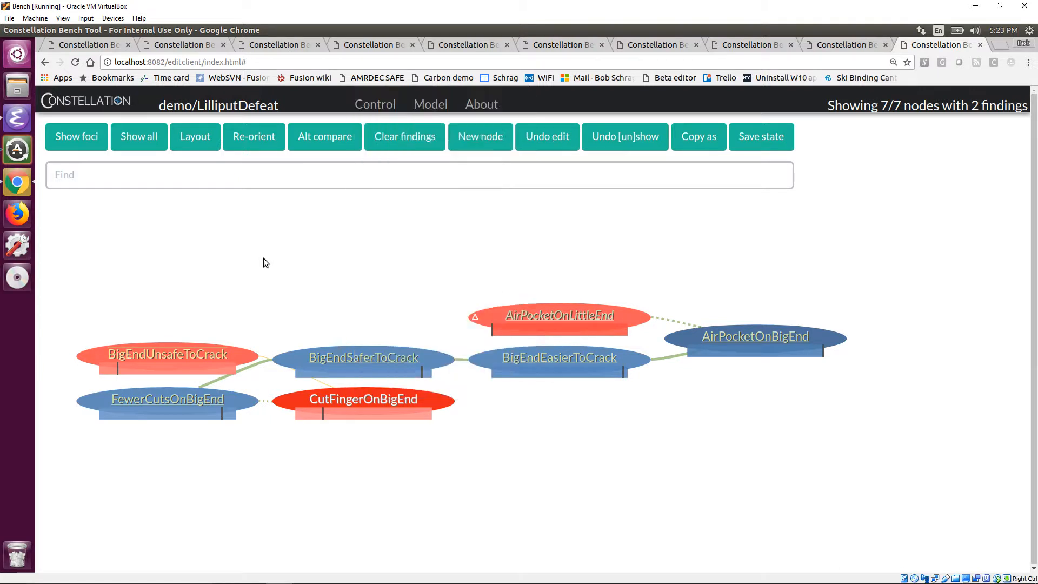
Delete the link between BigEndUnsafeToCrack and CutFingerOnBigEnd
right_click(320, 381)
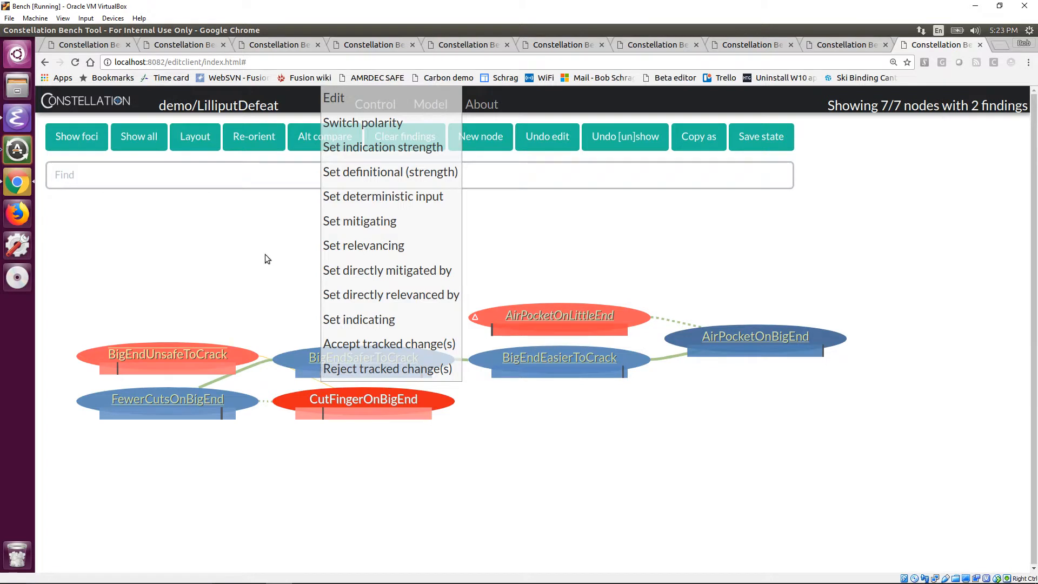
drag(261, 247, 263, 317)
click(261, 313)
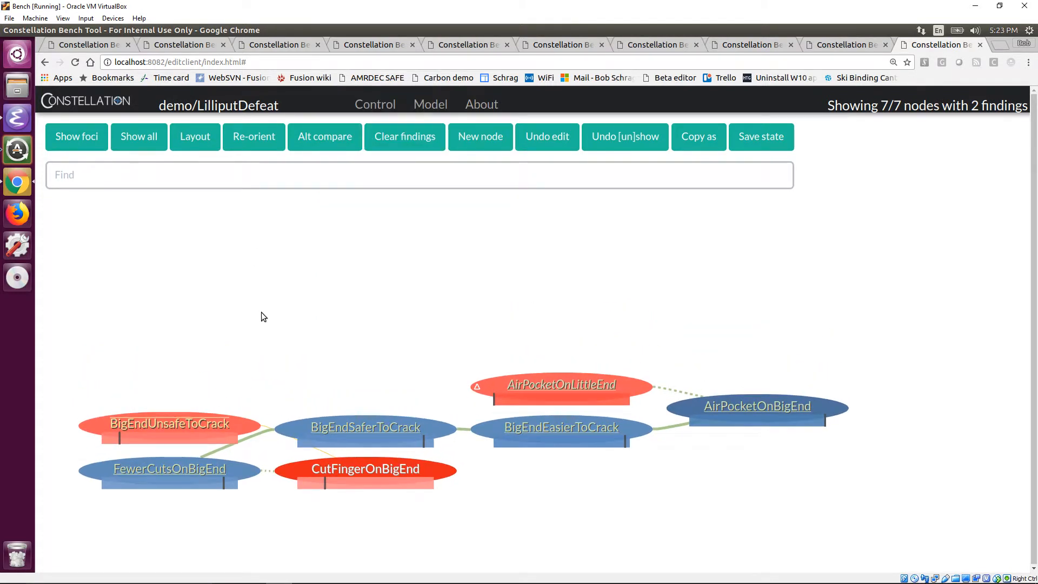
right_click(324, 452)
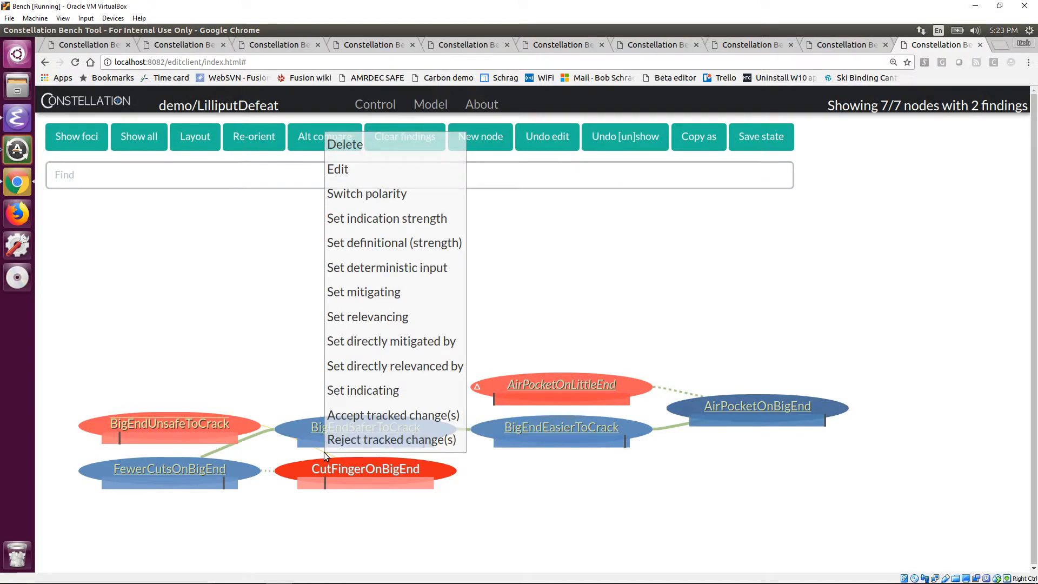
click(347, 151)
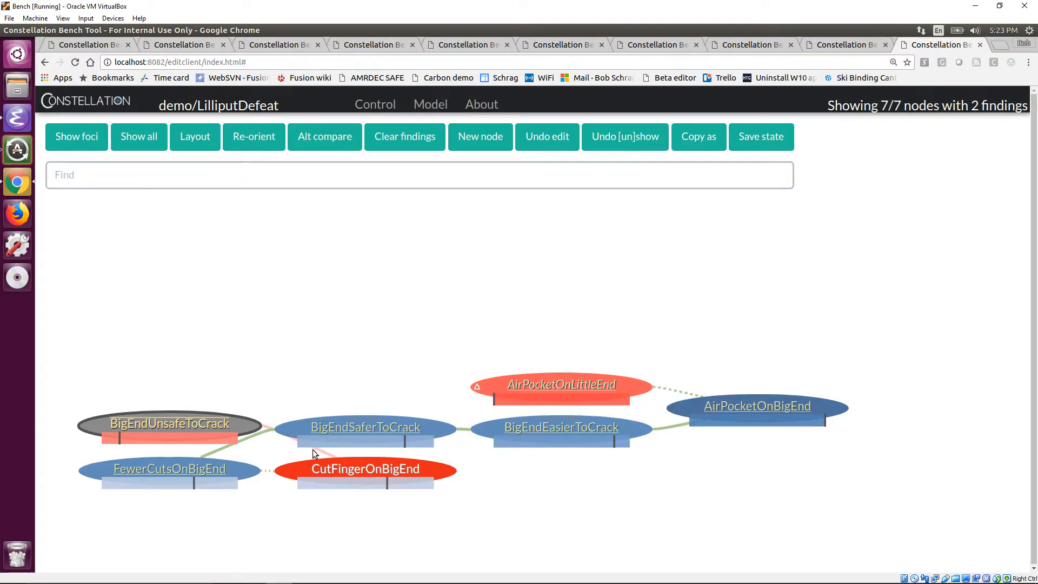
Check the belief of BigEndUnsafeToCrack without the CutFingerOnBigEnd link, and undo the link deletion
mouse_move(241, 427)
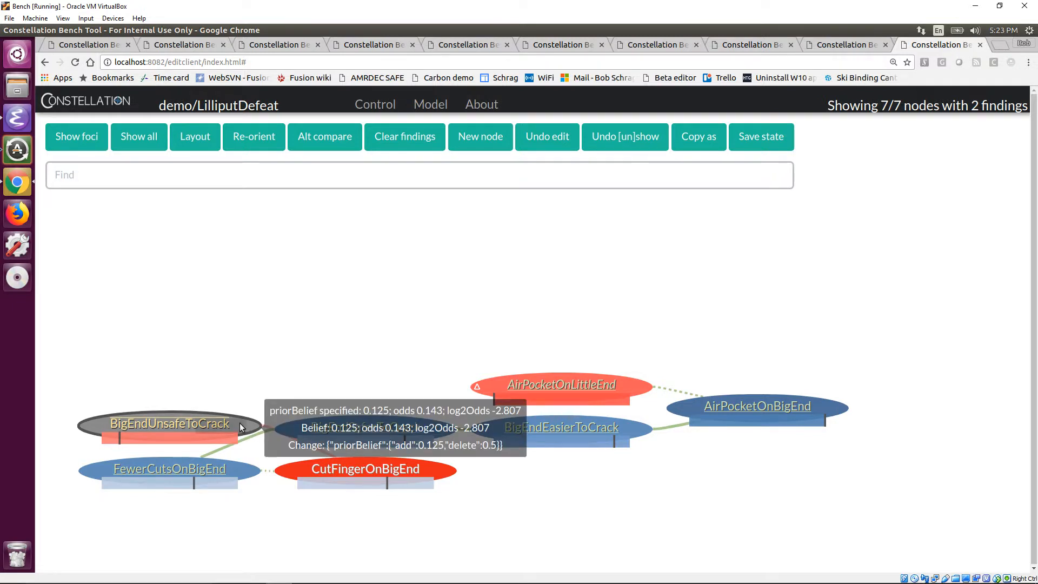
mouse_move(375, 476)
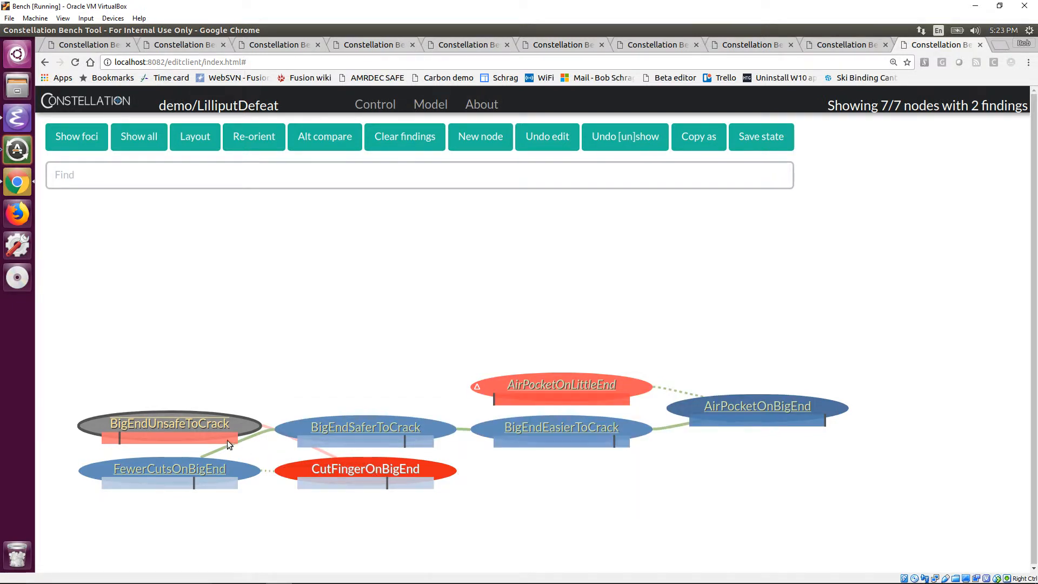
mouse_move(190, 427)
click(536, 140)
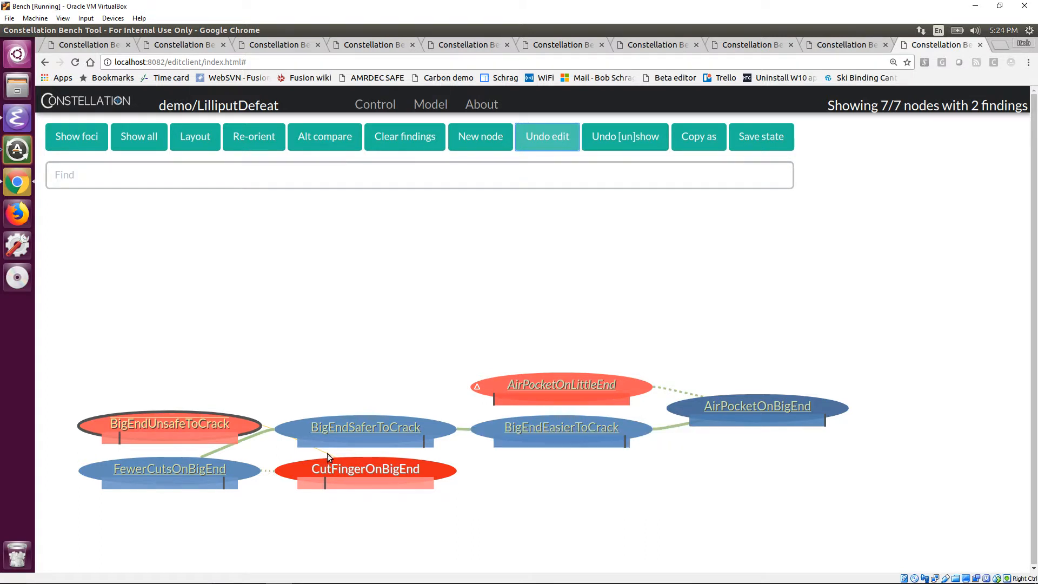
Link FewerCutsOnBigEnd downstream to BigEndUnsafeToCrack
mouse_move(335, 476)
mouse_move(248, 429)
mouse_move(111, 468)
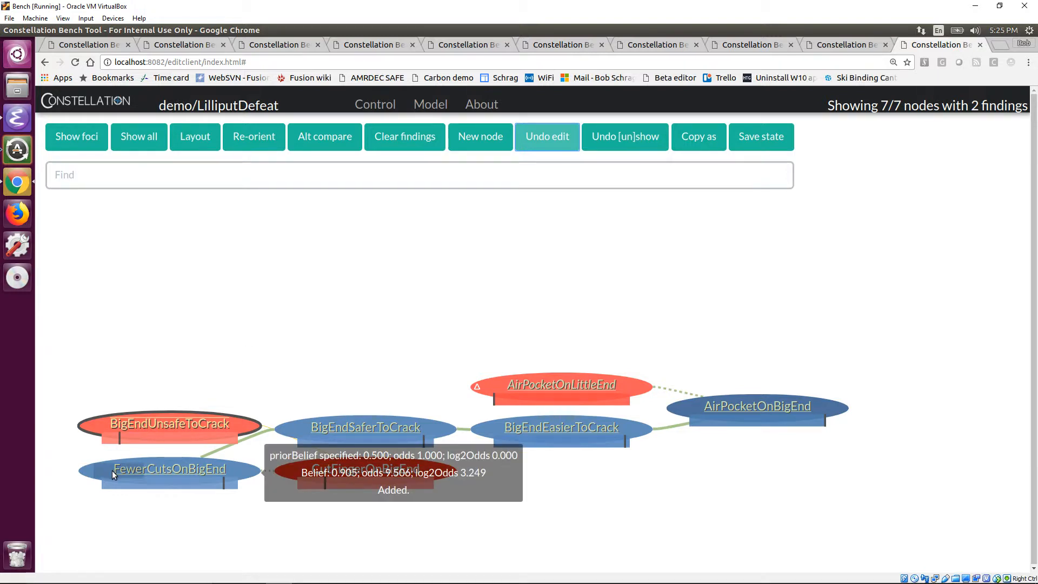
right_click(170, 425)
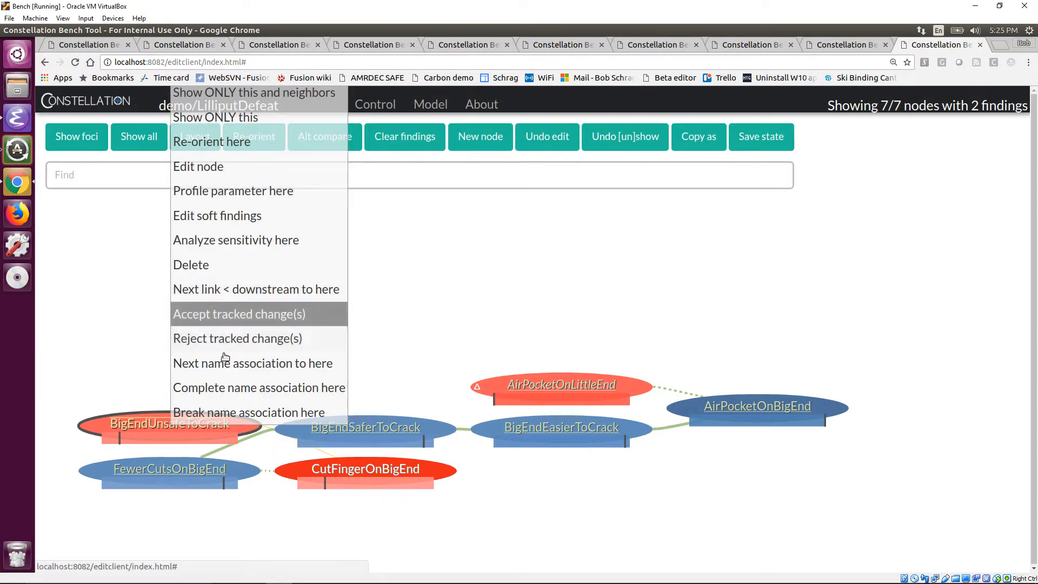
mouse_move(108, 434)
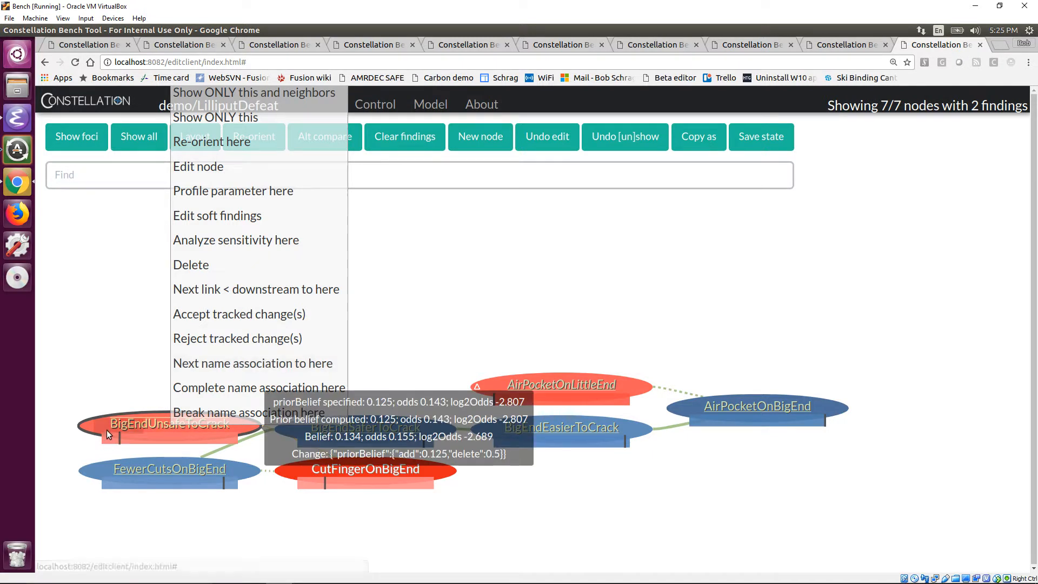
click(239, 291)
right_click(131, 474)
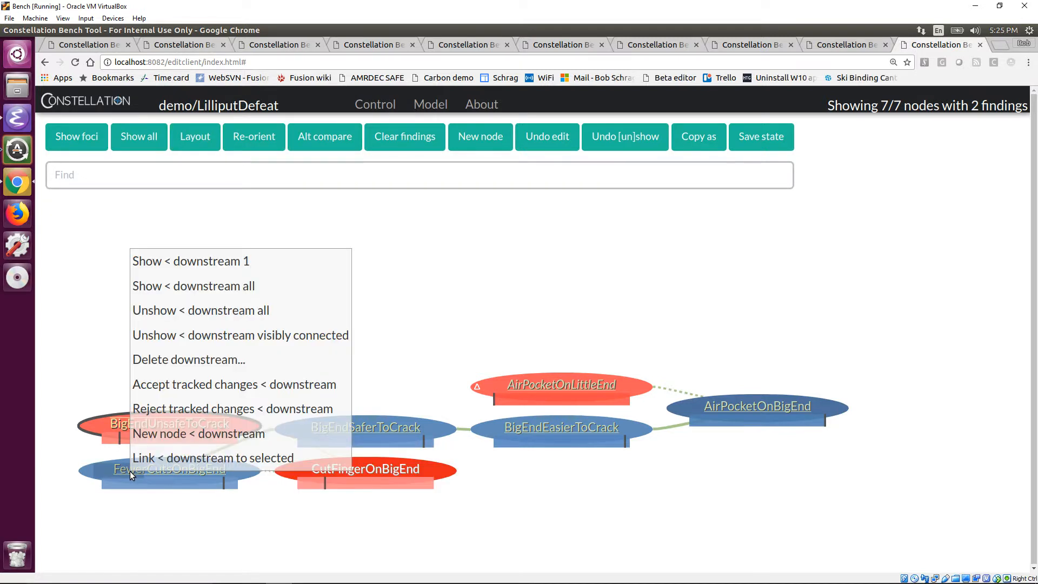
click(179, 459)
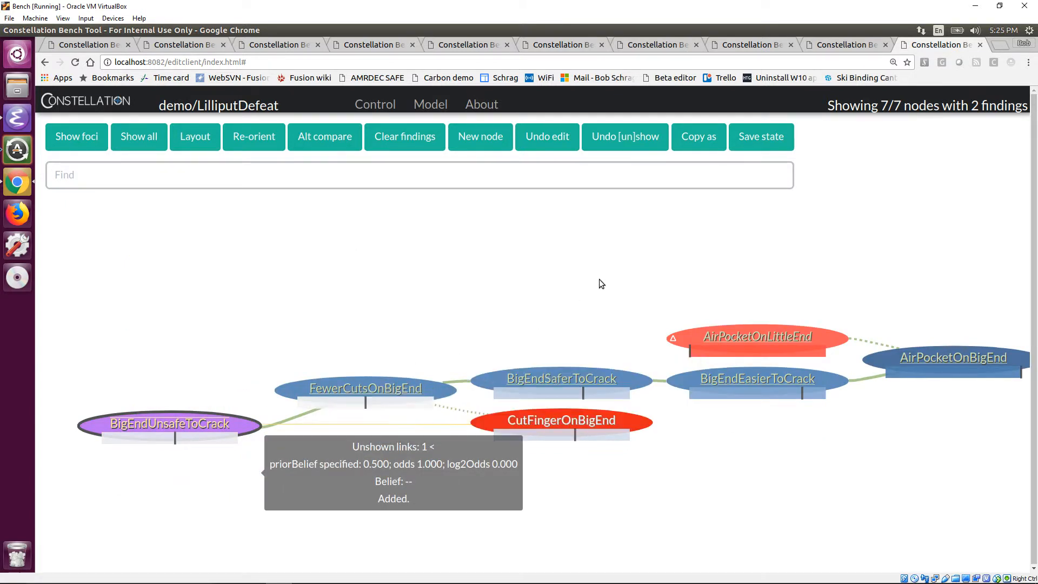
Switch the polarity of the BigEndUnsafeToCrack < FewerCutsOnBigEnd link to negative and set its linkStrength to vvStrong
right_click(294, 417)
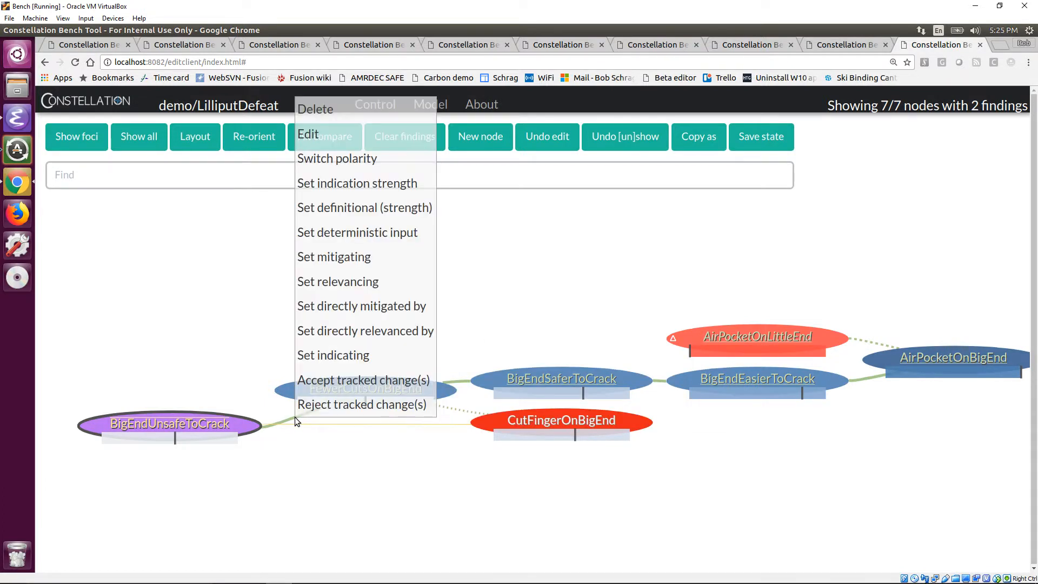
click(328, 161)
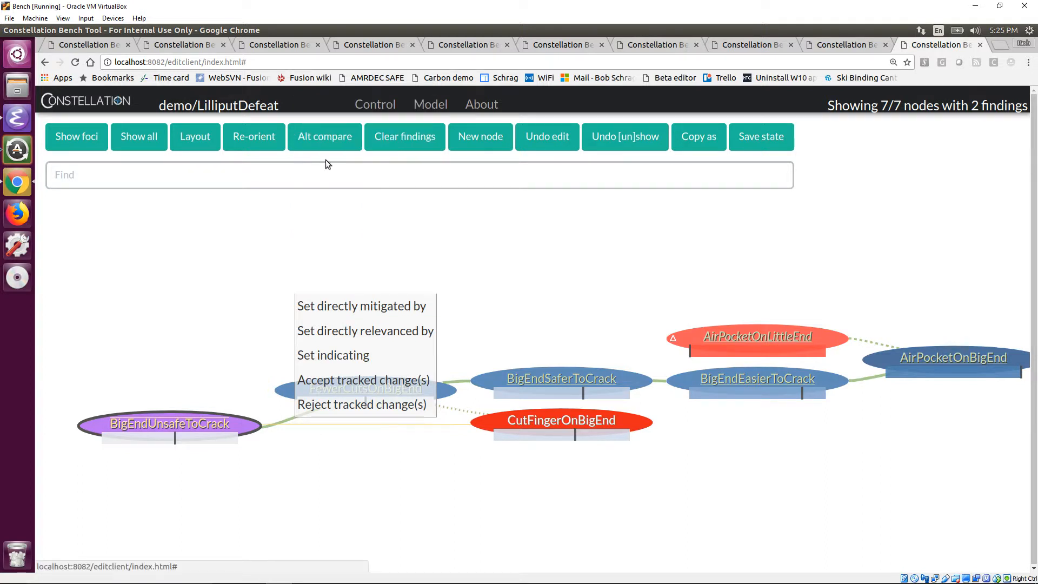
right_click(293, 417)
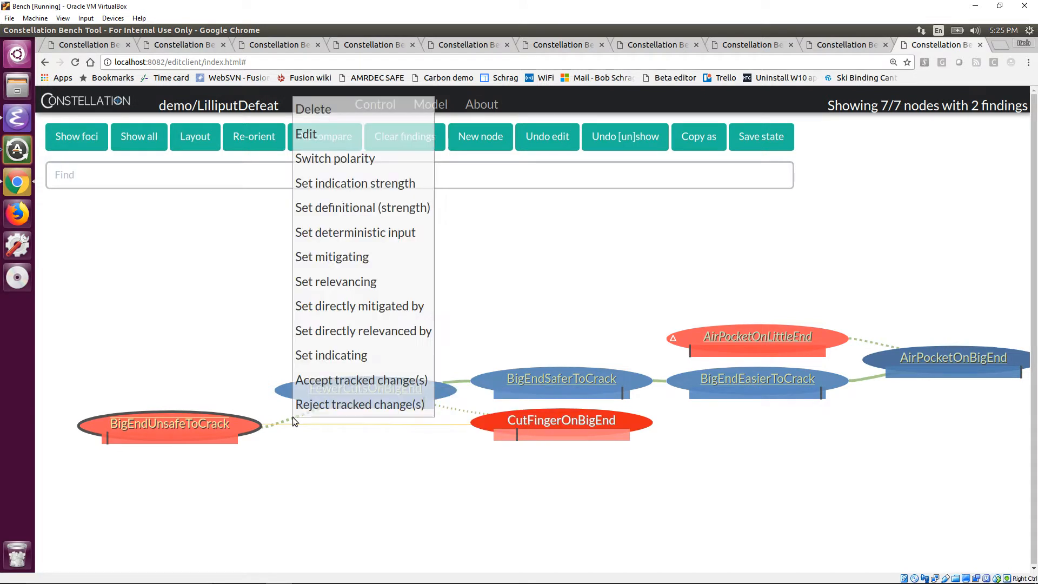
click(306, 138)
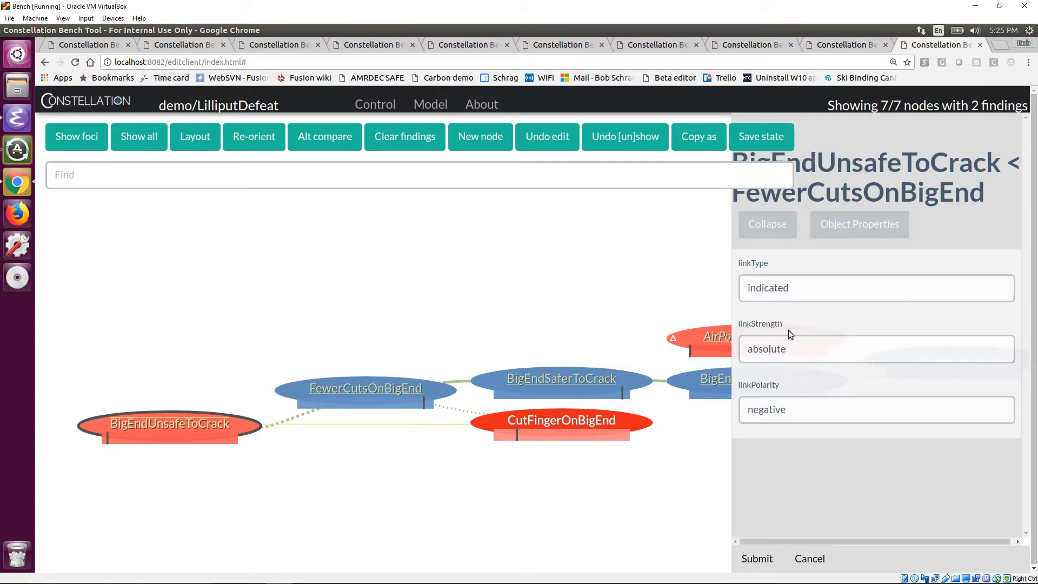
click(806, 355)
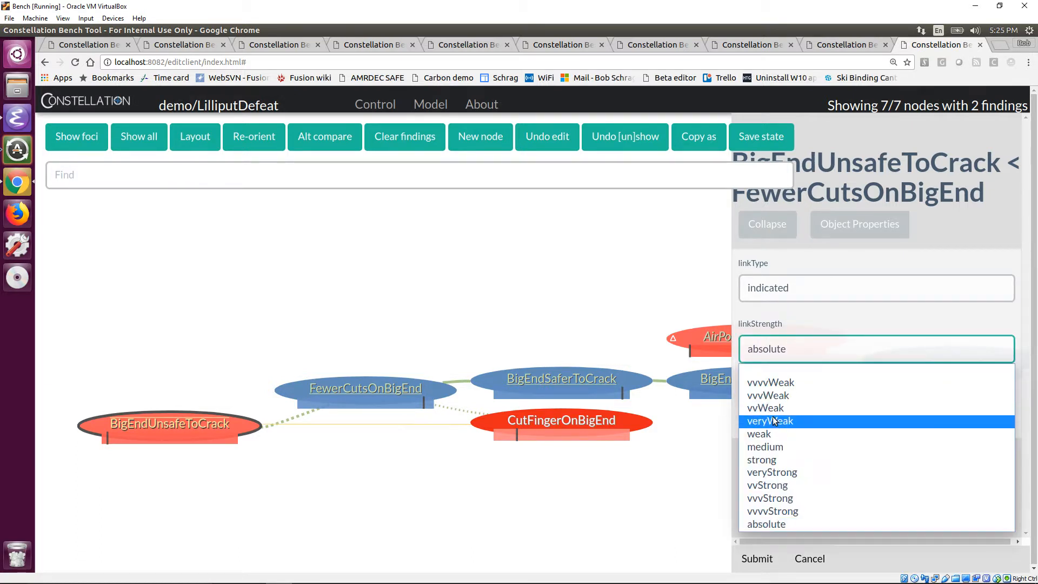
click(775, 489)
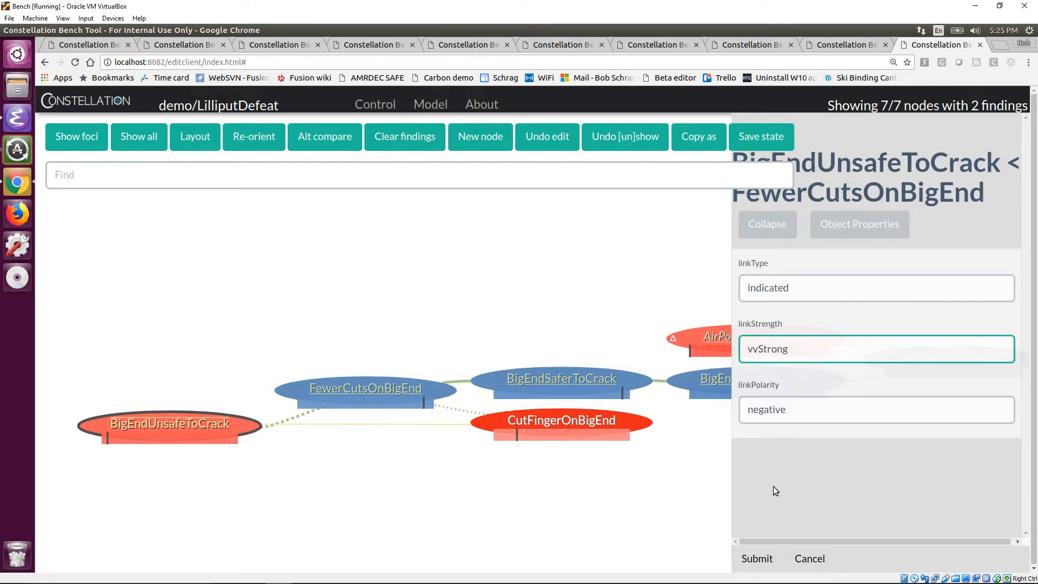
click(753, 563)
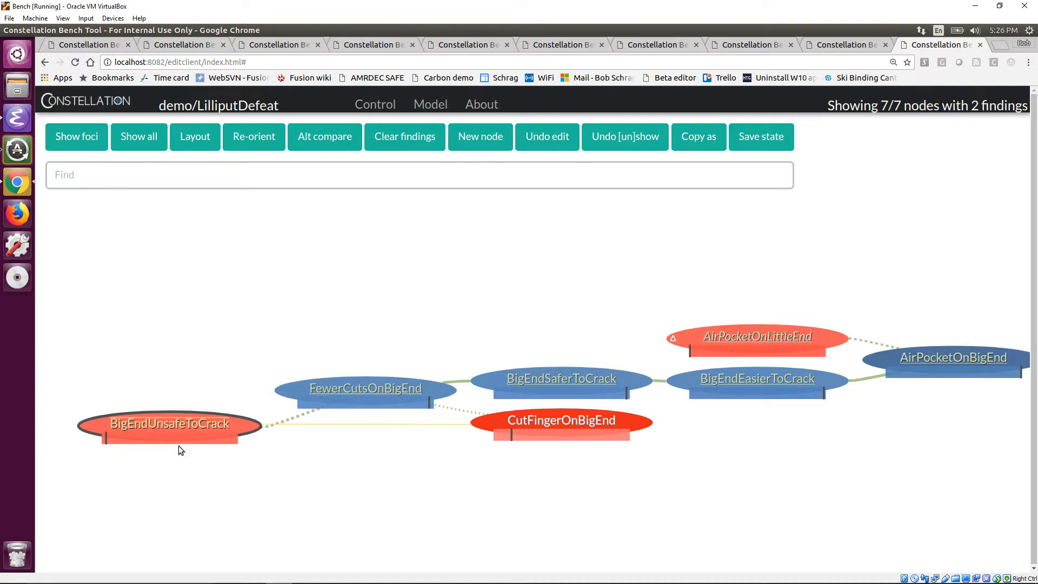
Accept the tracked change on the link from BigEndUnsafeToCrack to CutFingerOnBigEnd
mouse_move(161, 433)
drag(483, 271, 457, 216)
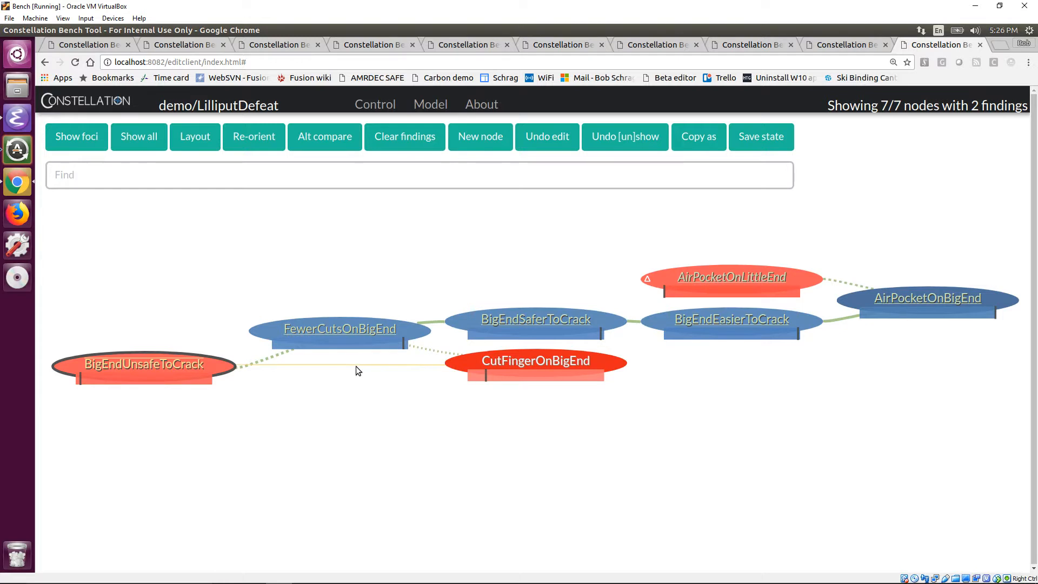
mouse_move(353, 365)
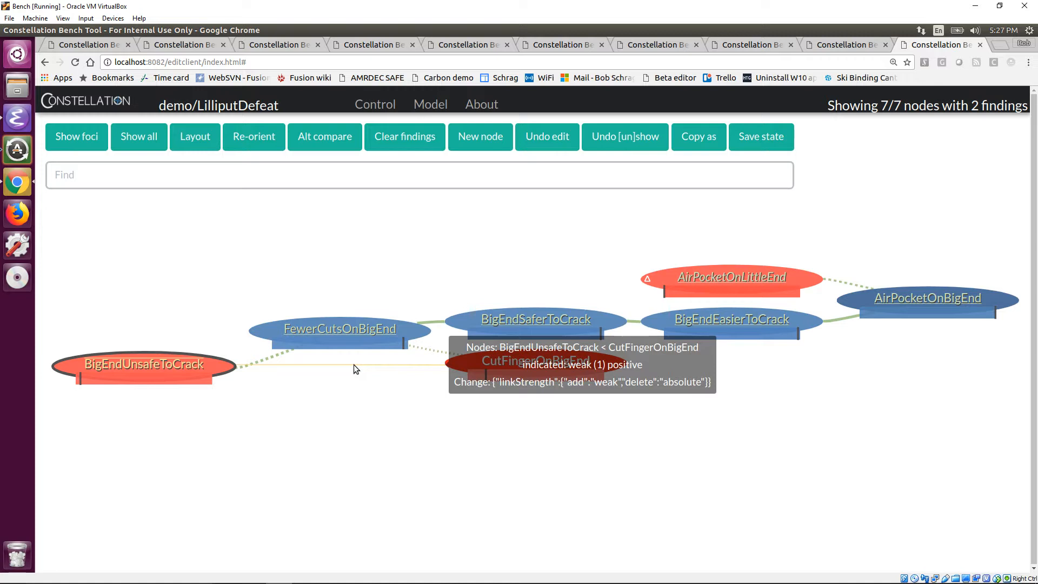
right_click(354, 366)
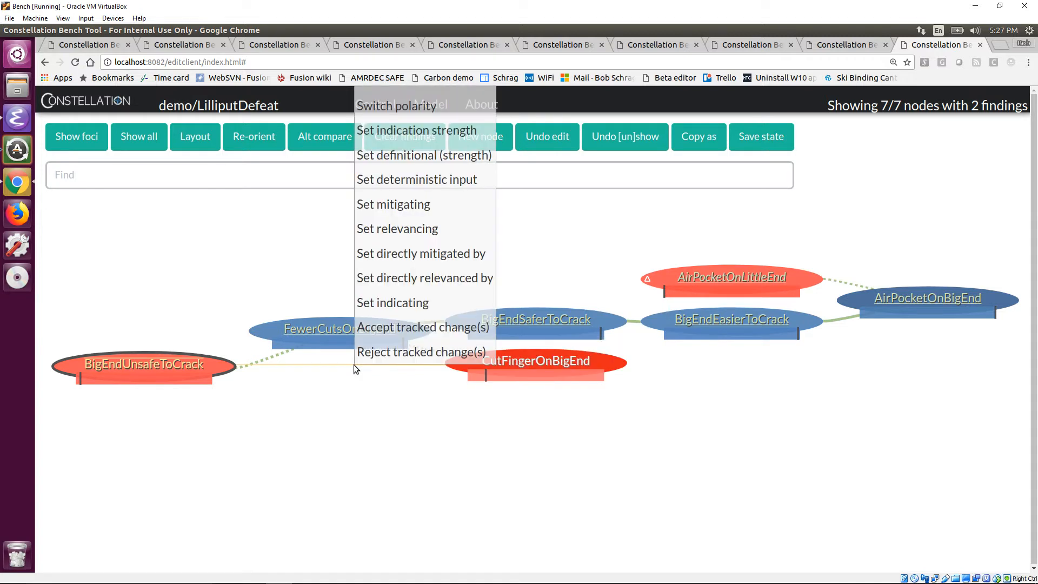
click(382, 328)
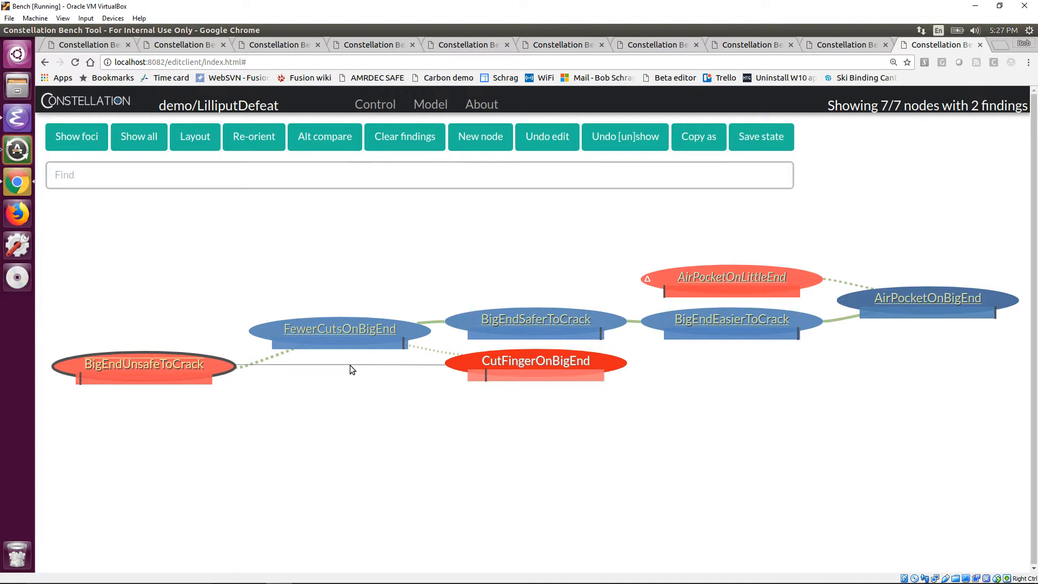
Accept the tracked change on the BigEndUnsafeToCrack node without committing its associated modified links
mouse_move(145, 366)
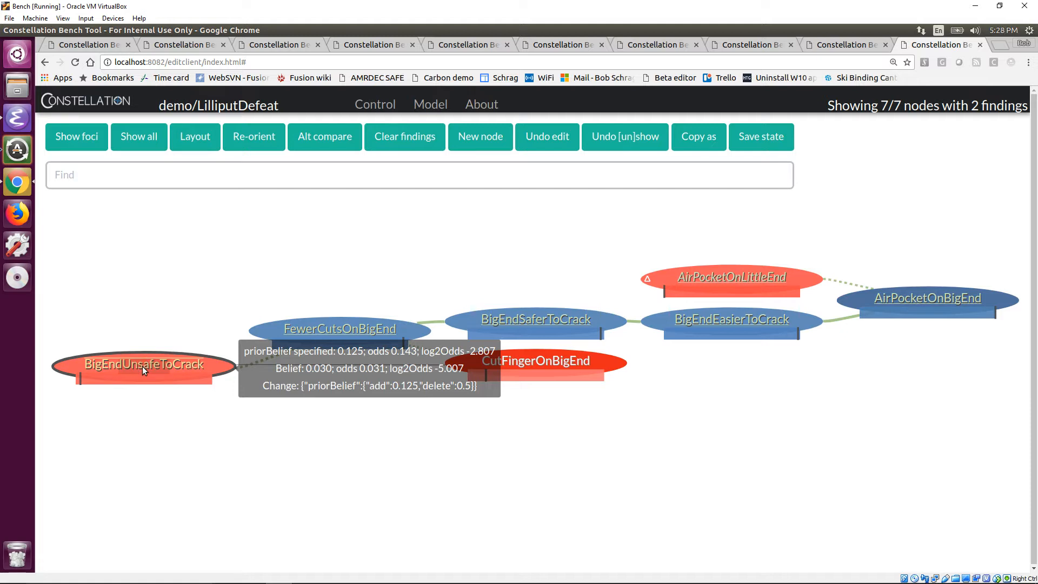
right_click(142, 365)
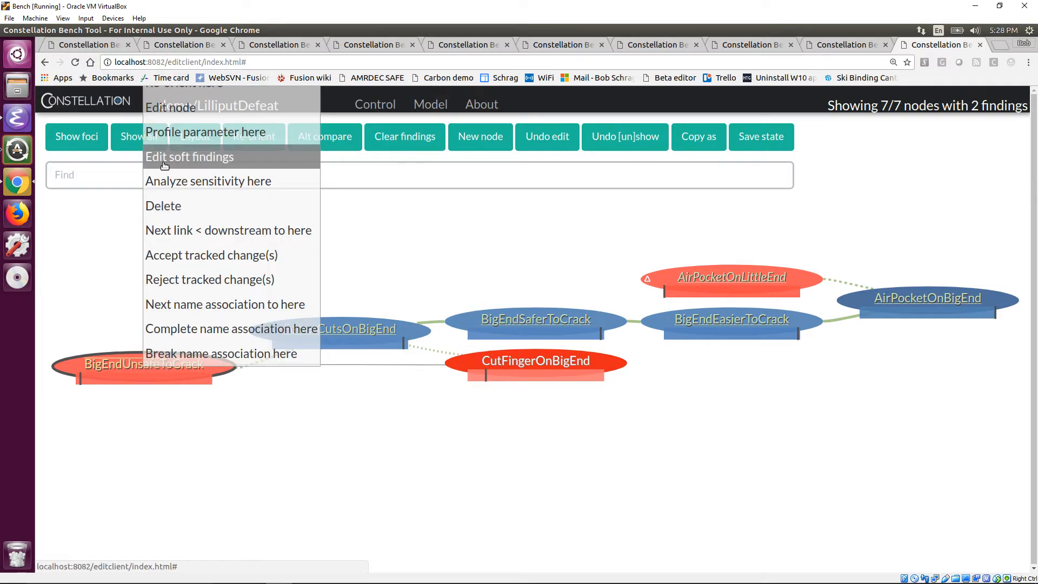
mouse_move(139, 378)
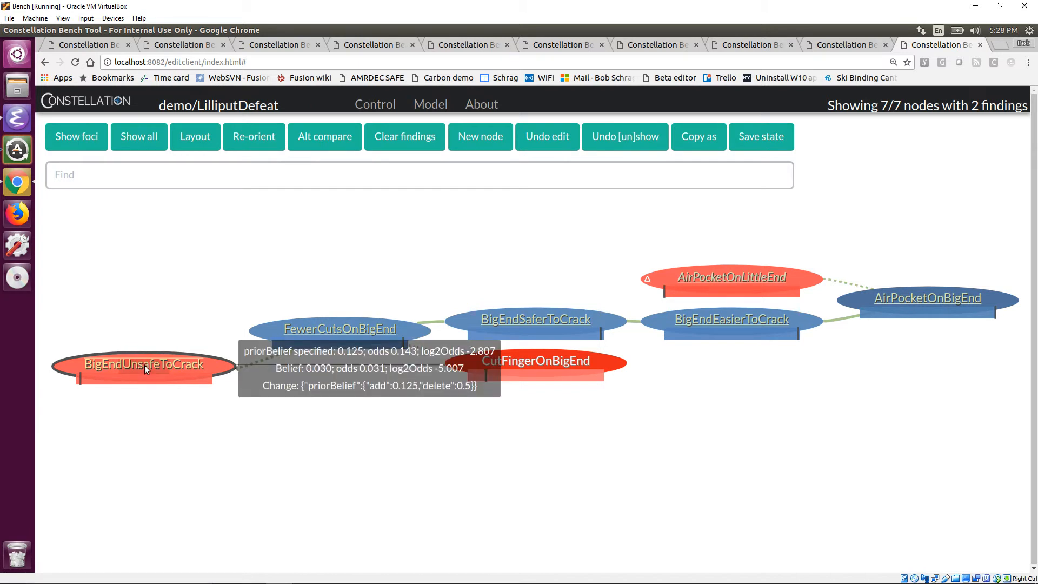
right_click(144, 365)
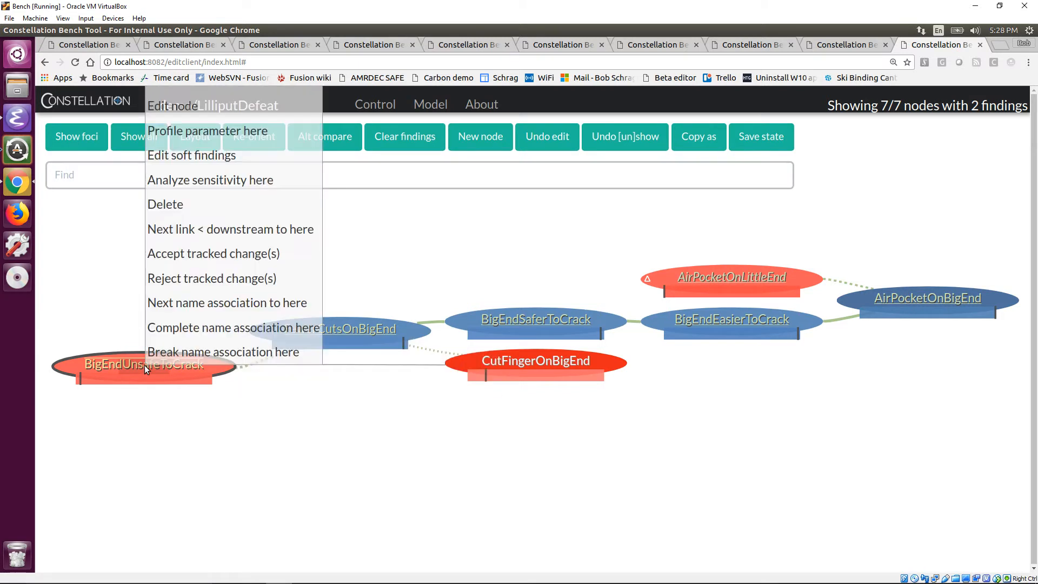
click(213, 261)
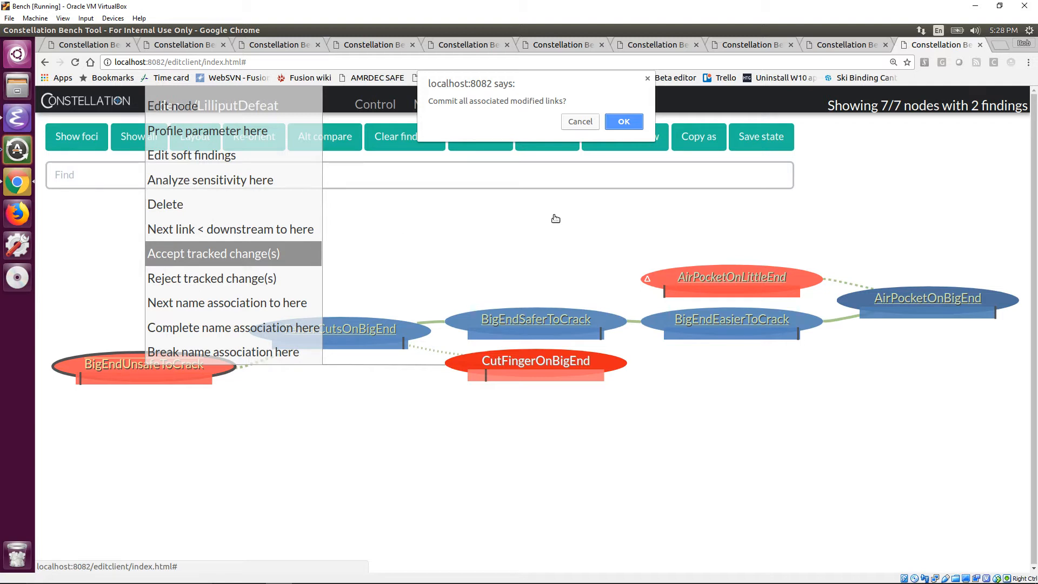
click(581, 122)
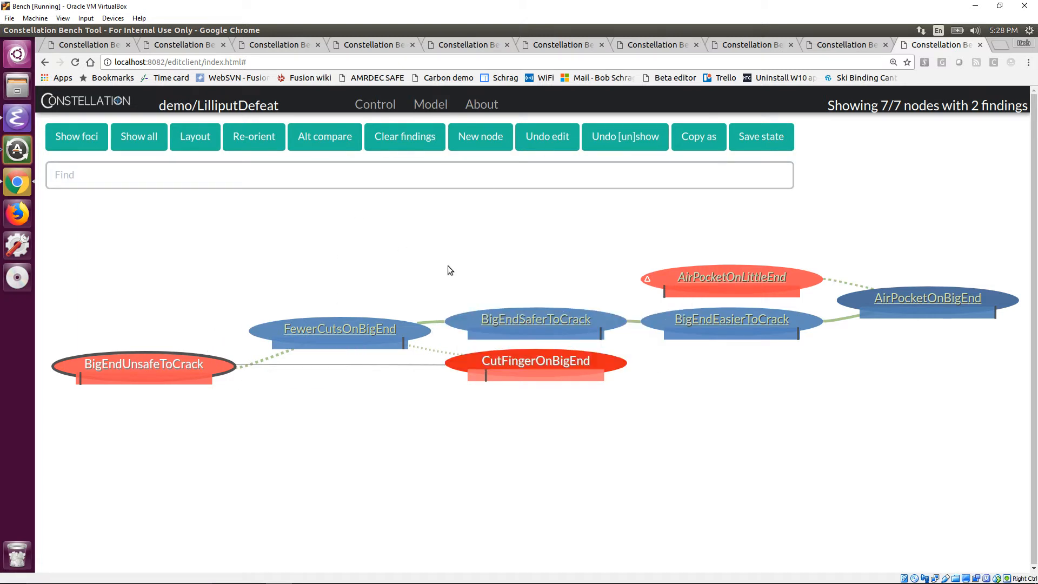
key(ctrl+minus)
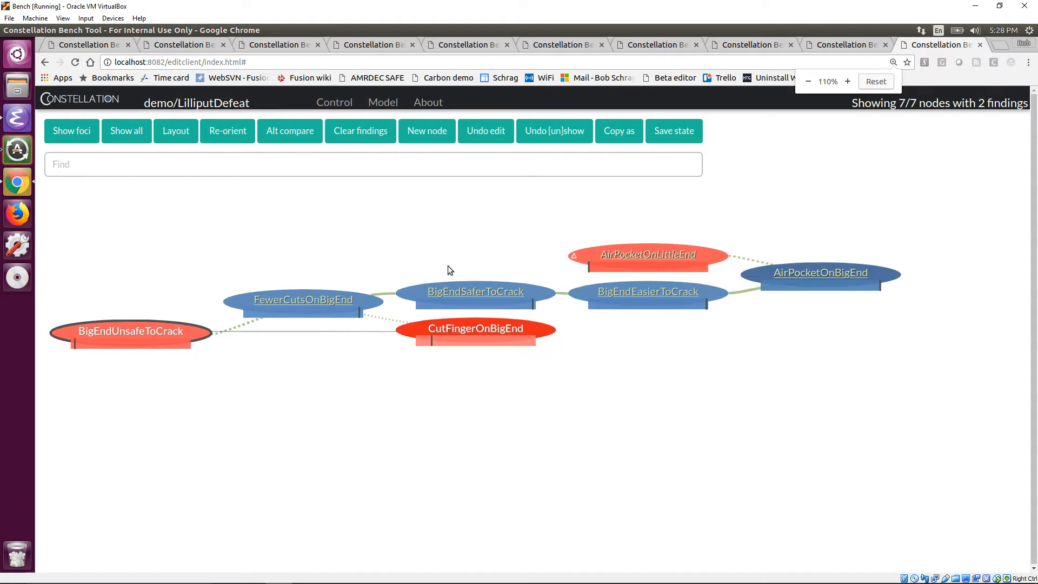
Re-orient the argument graph to a vertical layout and reposition it on the canvas at 110% zoom
key(ctrl+minus)
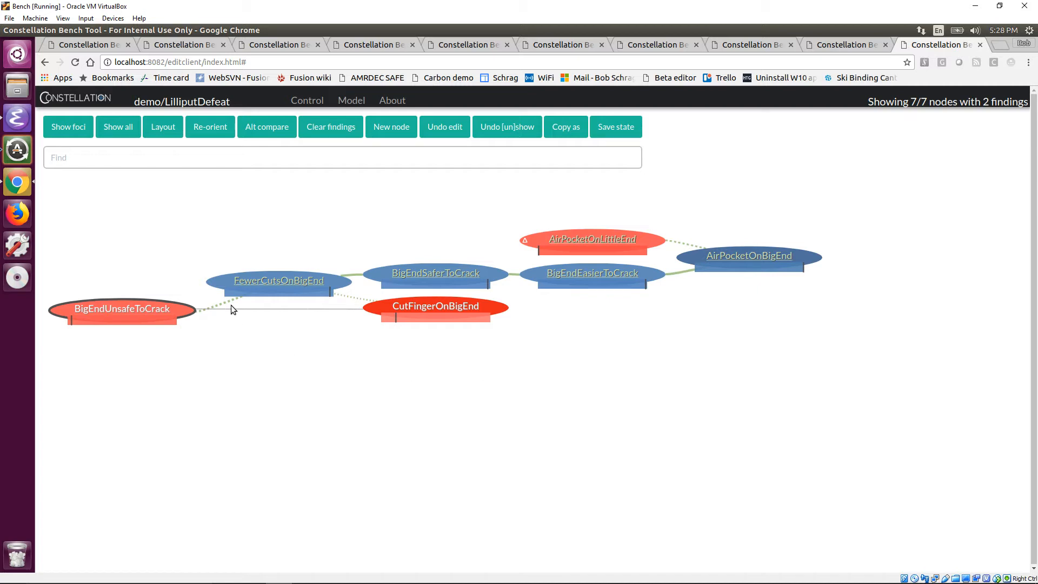
click(217, 127)
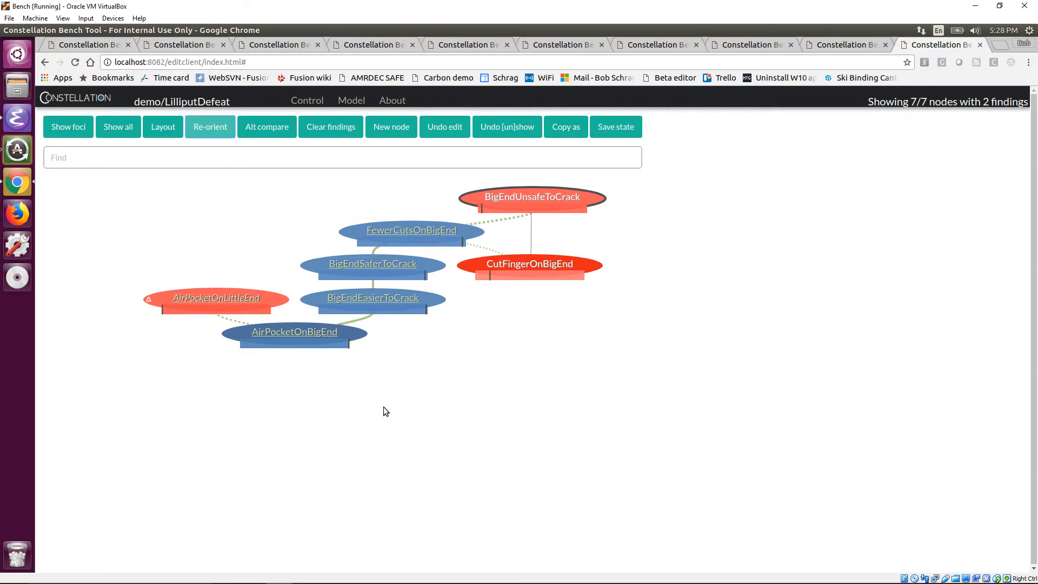
key(ctrl+plus)
key(ctrl+plus)
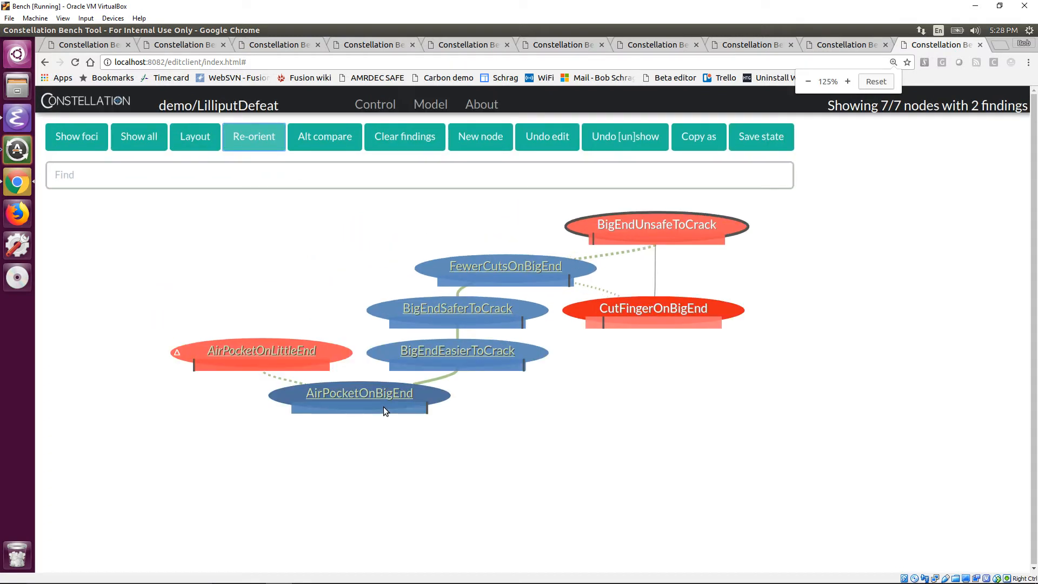
key(ctrl+minus)
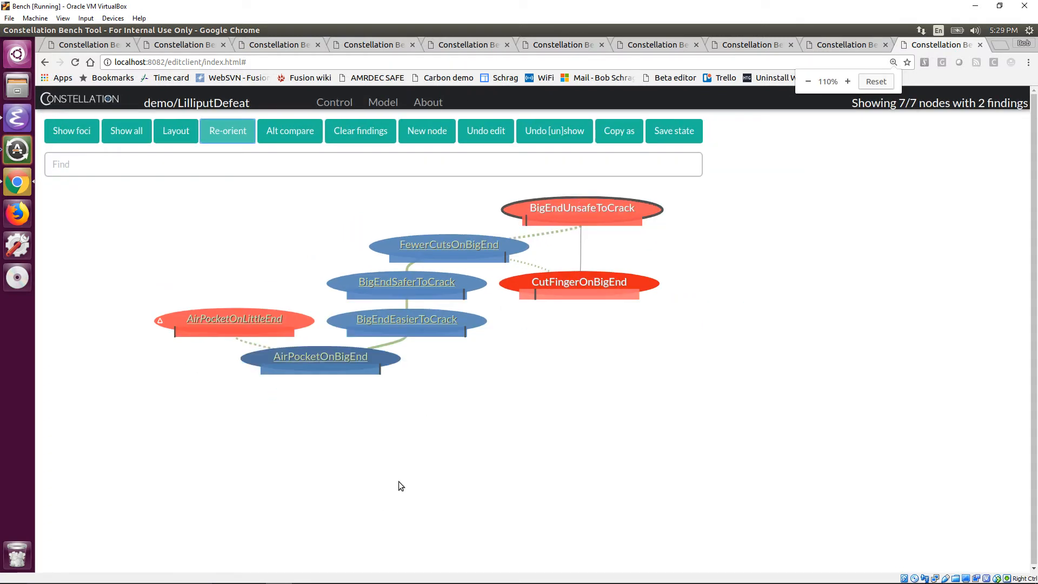
drag(574, 392, 475, 437)
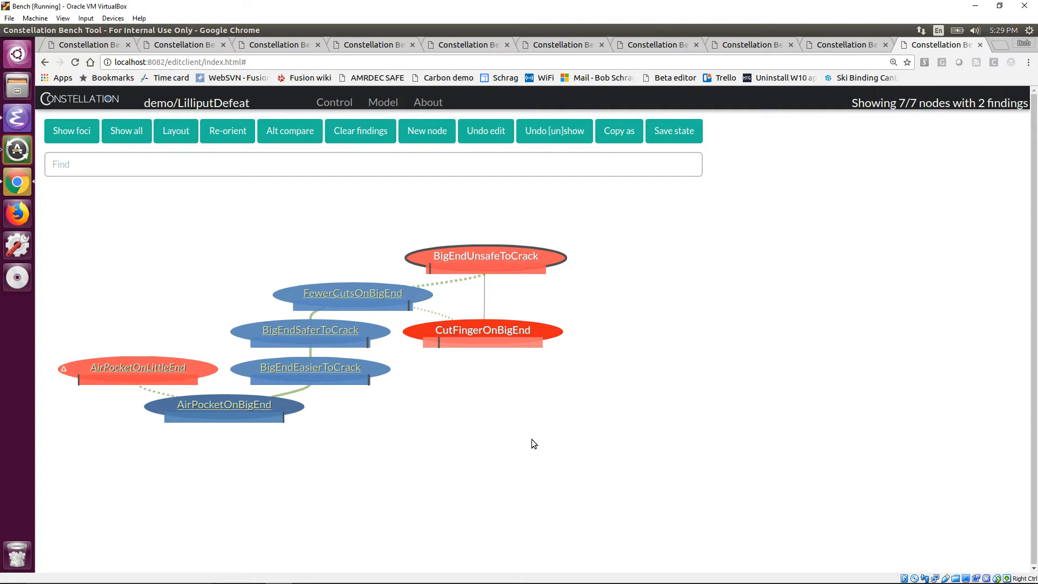
Open the browser's developer console and run switchChangeTrackingPerspective() to view the model from the reference perspective
key(F12)
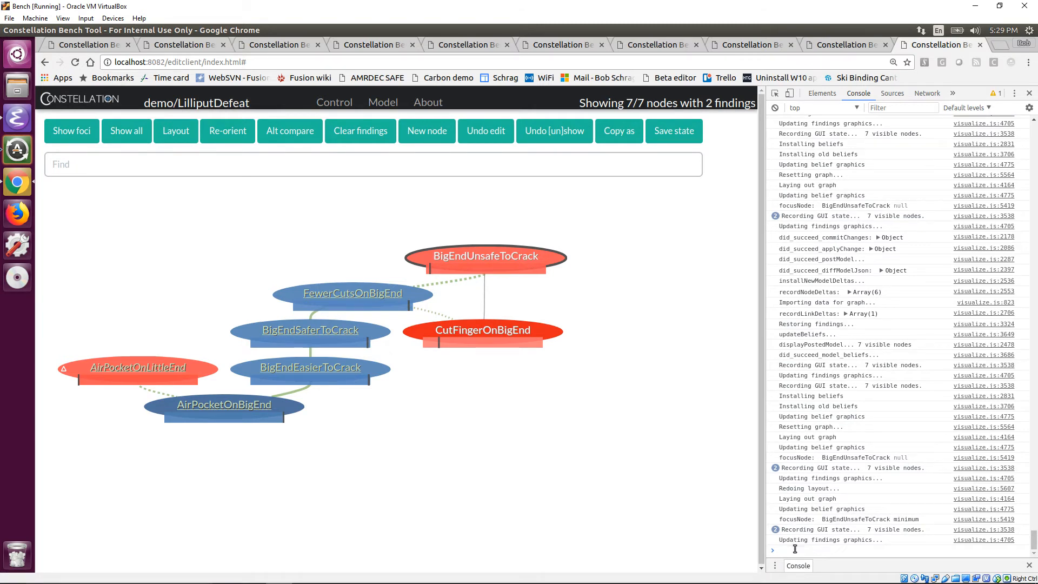
click(795, 550)
text(wit)
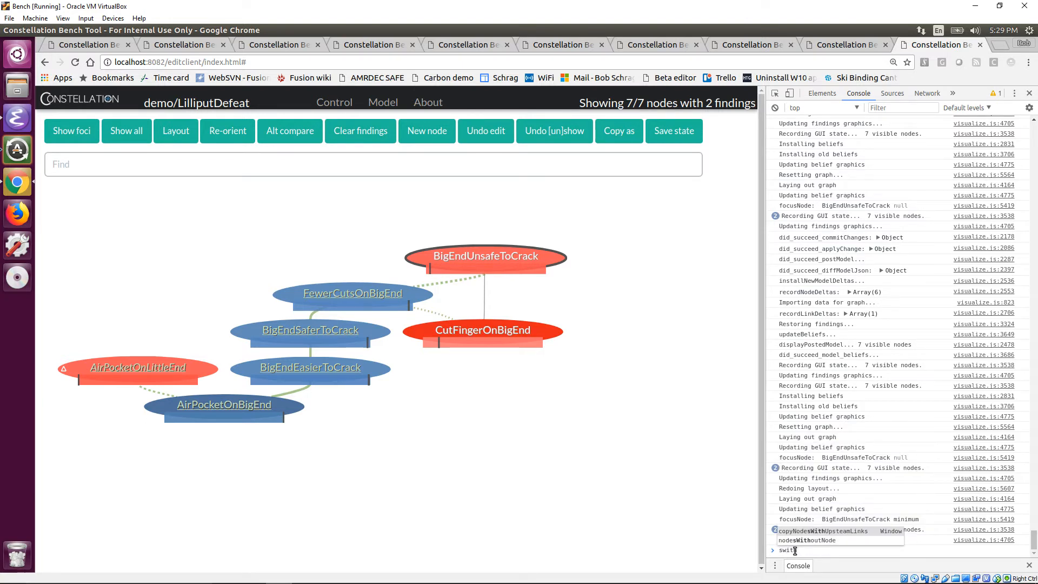
text(ch)
click(795, 551)
text(h)
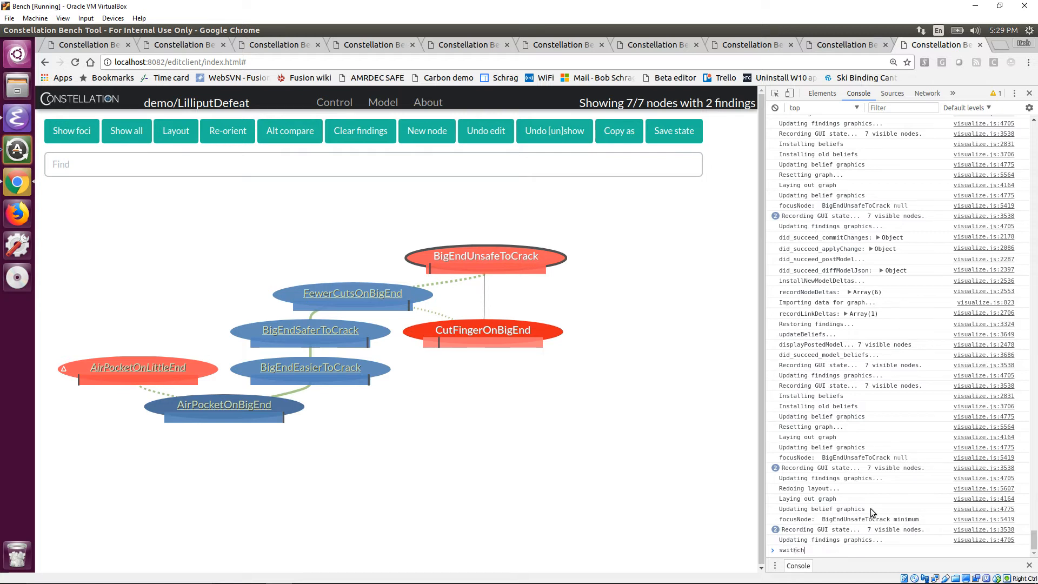
key(BackSpace)
key(BackSpace)
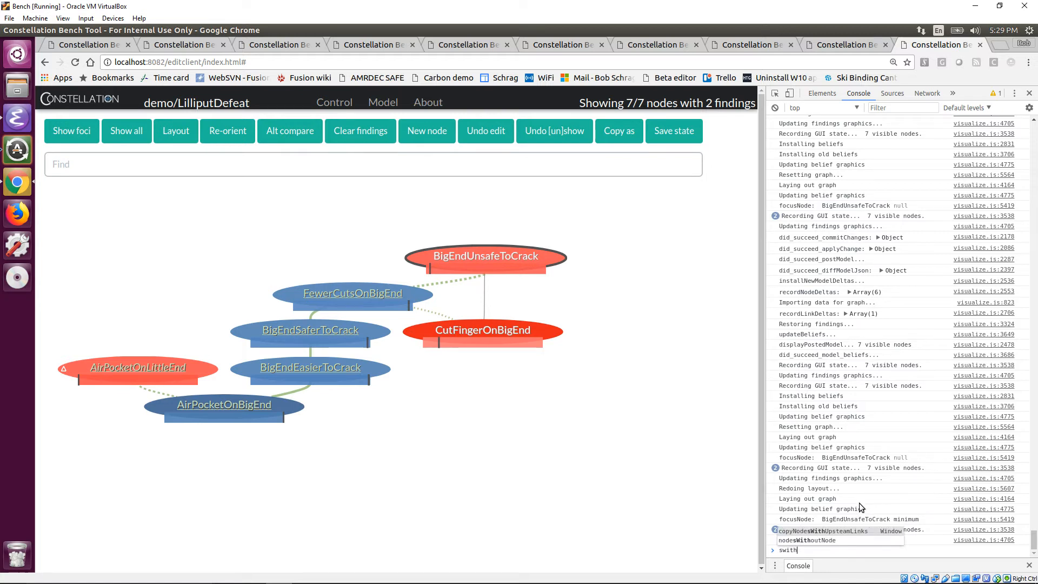
key(BackSpace)
text(ch)
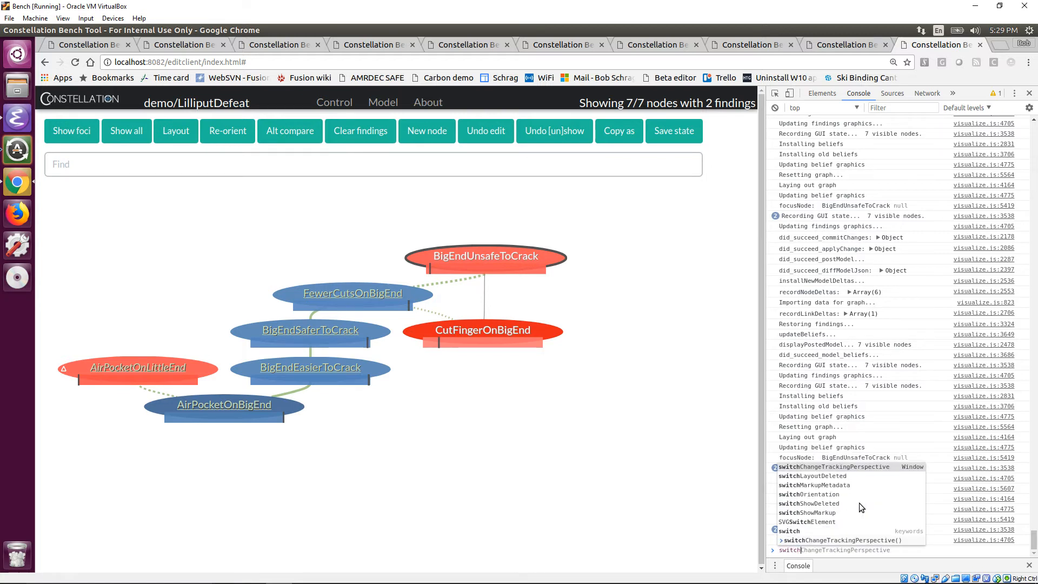
key(Tab)
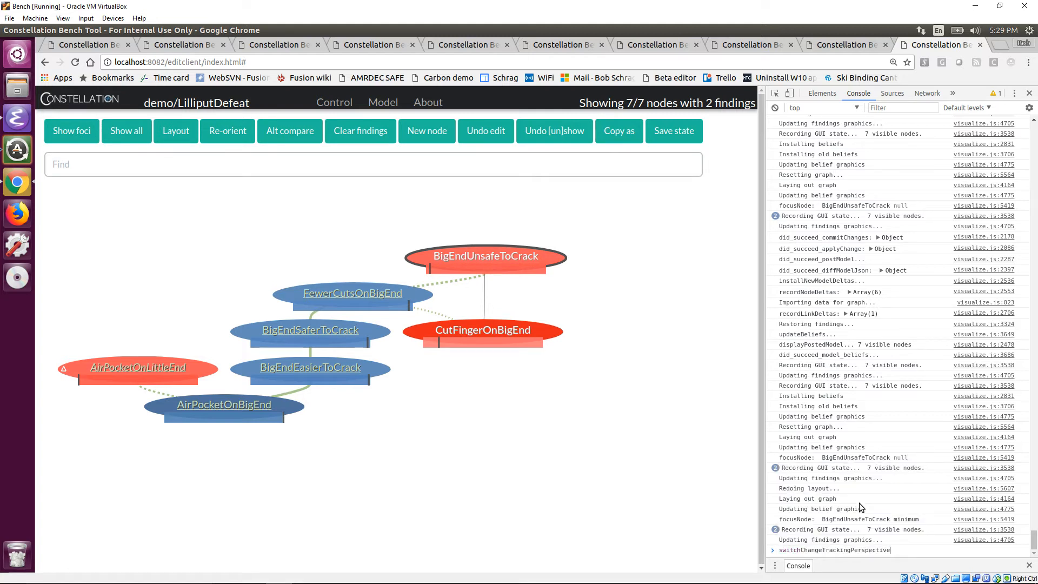
text(())
key(Return)
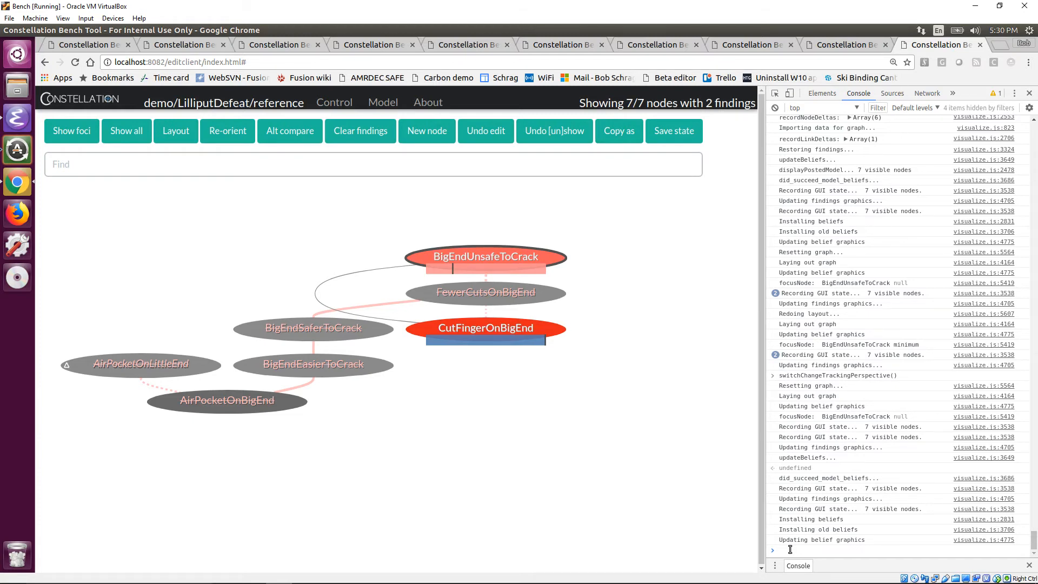
Run switchShowMarkup() in the console to hide the change-tracking markup in the reference model
text(s)
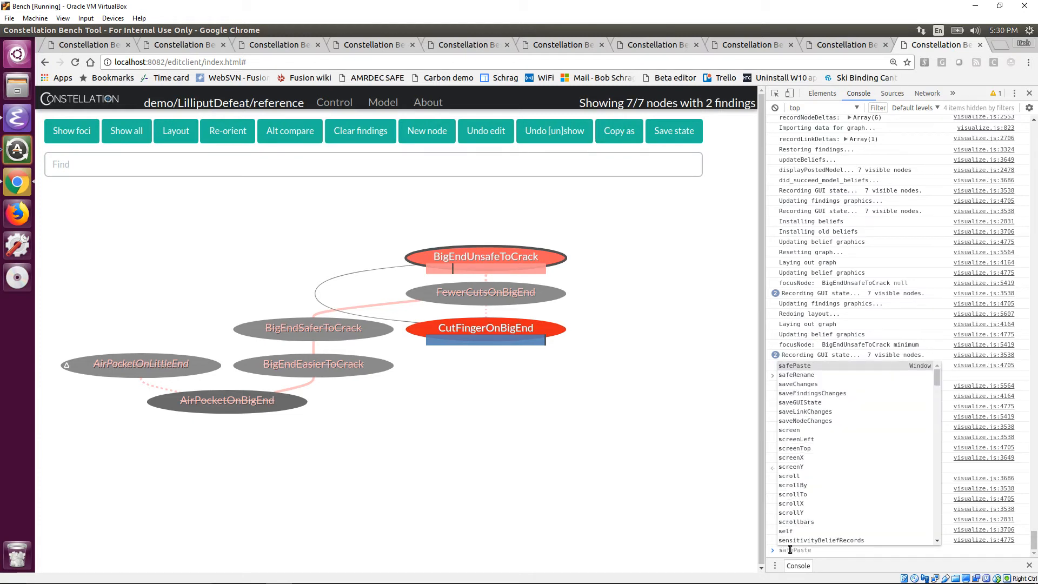
text(w)
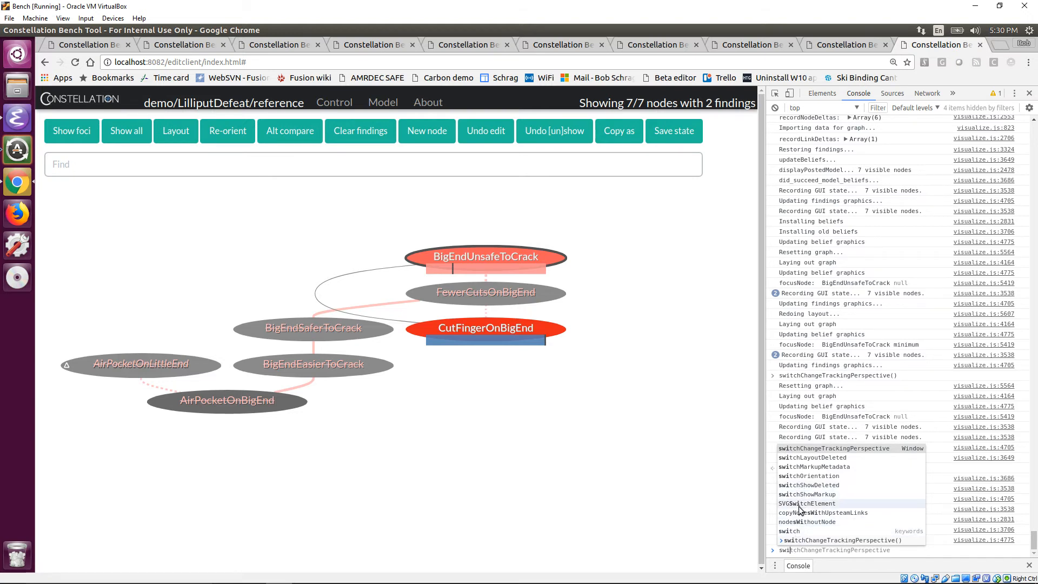
text(i)
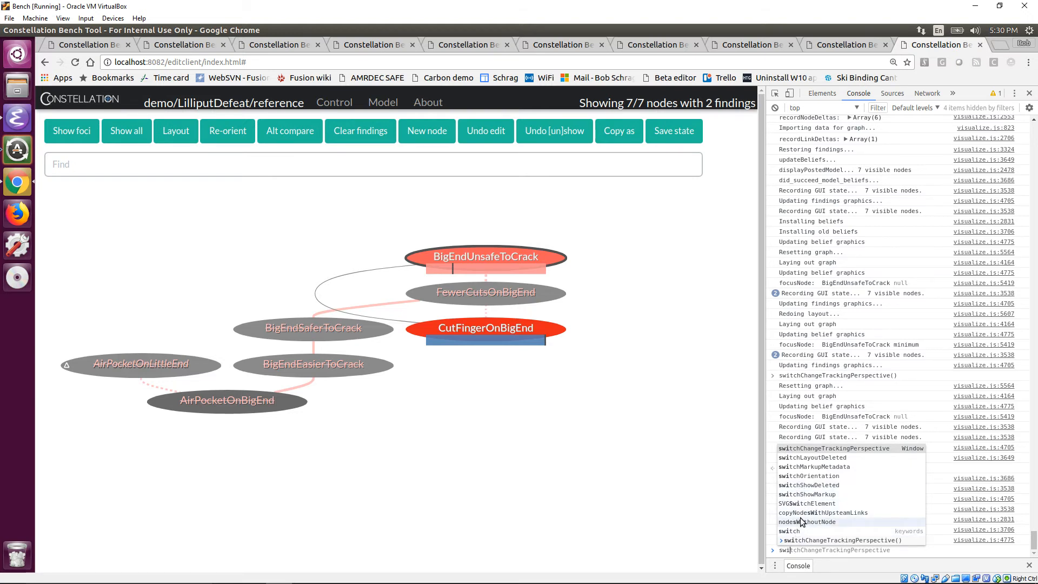
text(tchS)
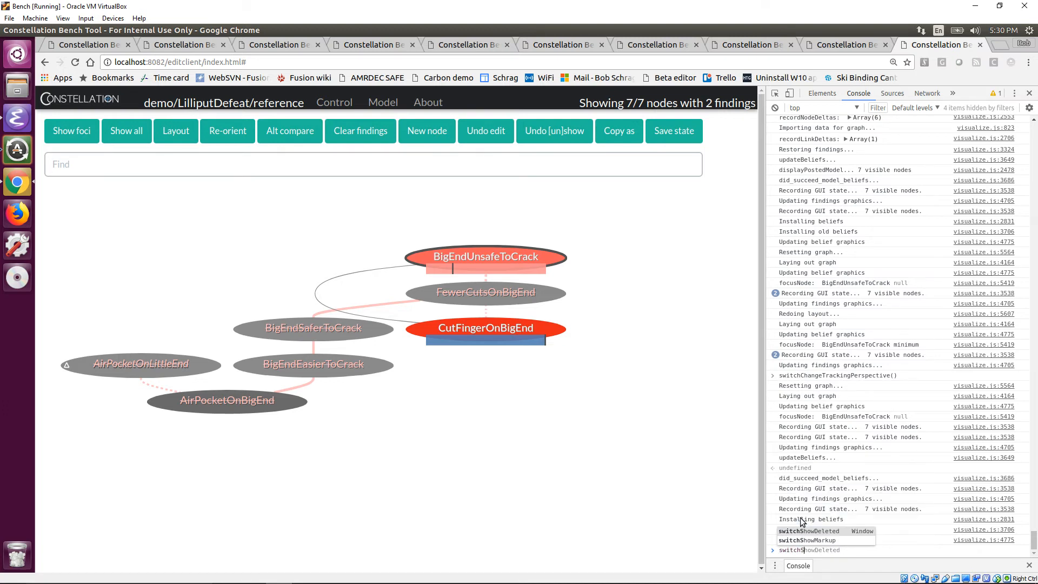
click(813, 538)
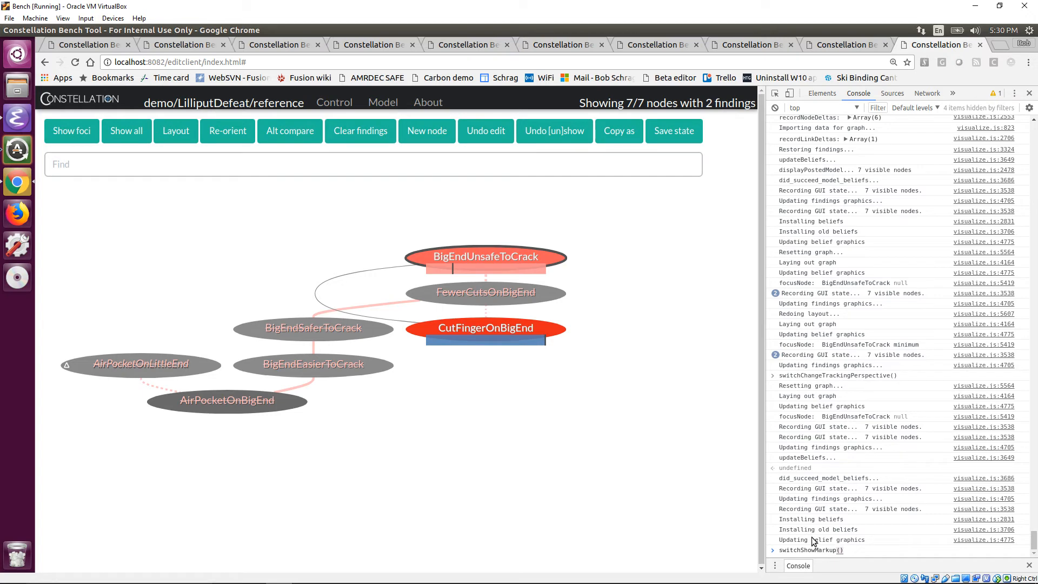
key(Return)
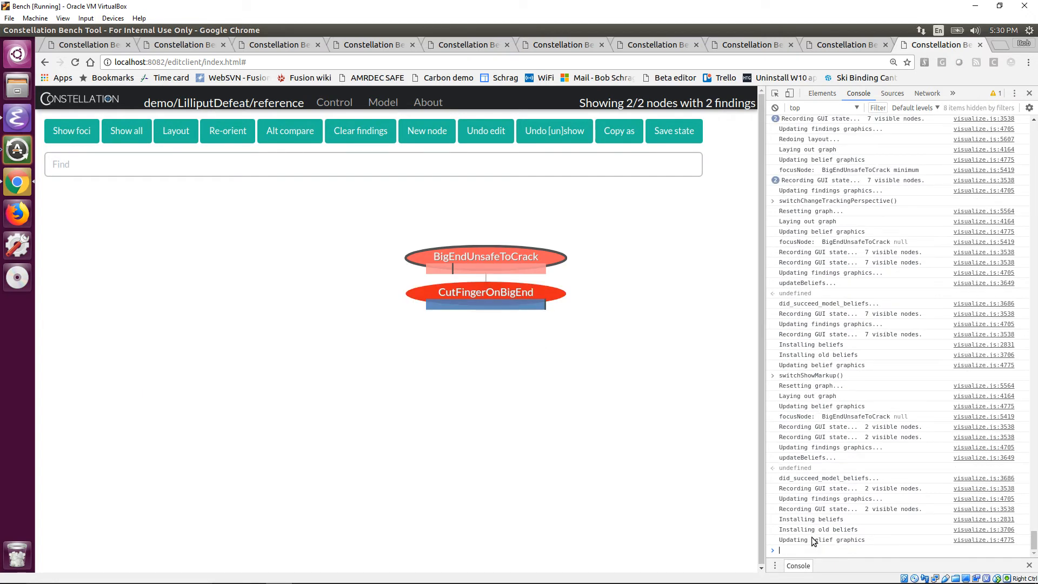
Re-orient the reference graph to a horizontal layout and inspect the belief values of the BigEndUnsafeToCrack node
click(234, 135)
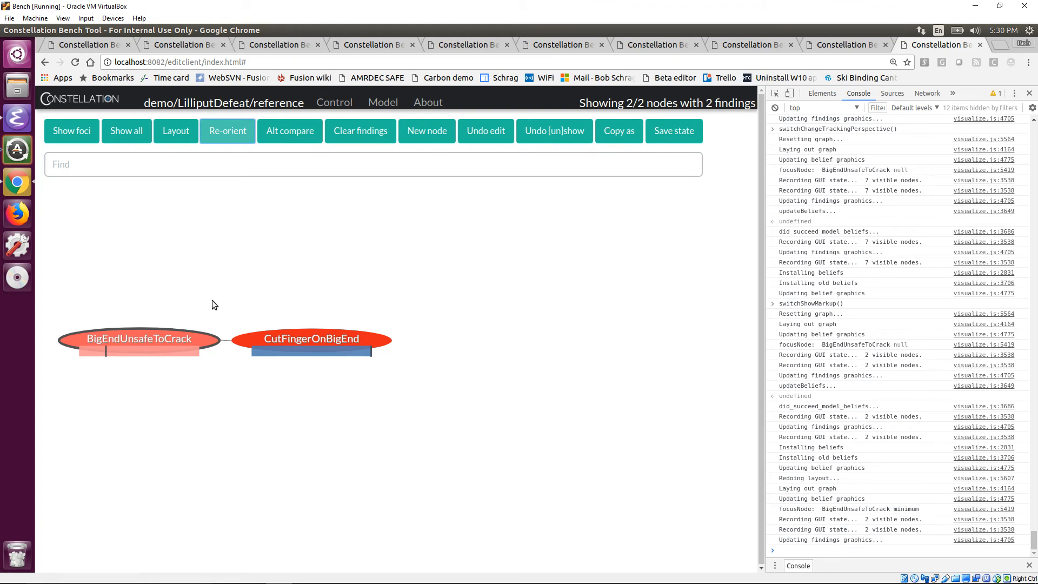
mouse_move(115, 336)
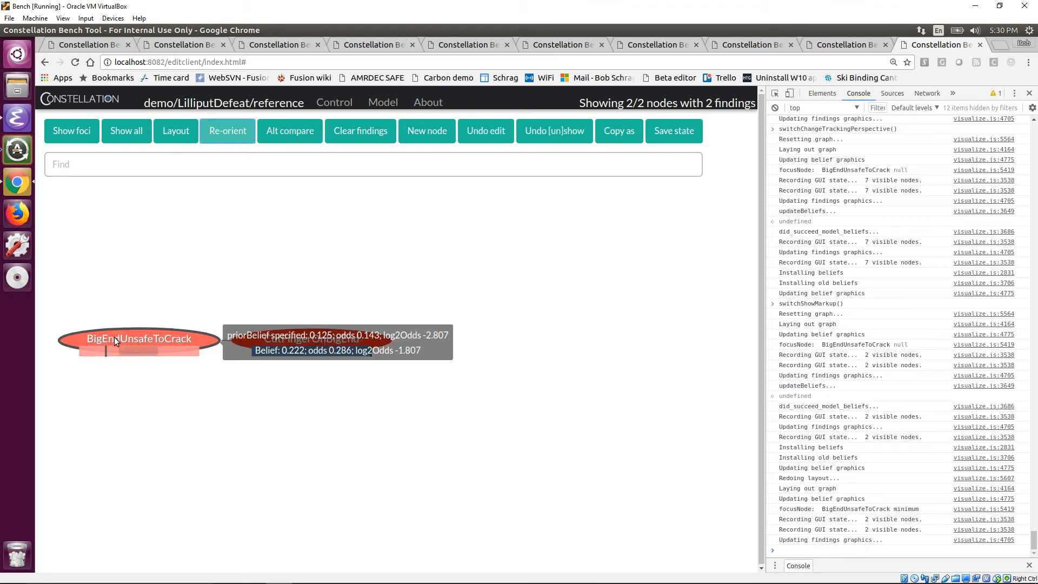
click(147, 339)
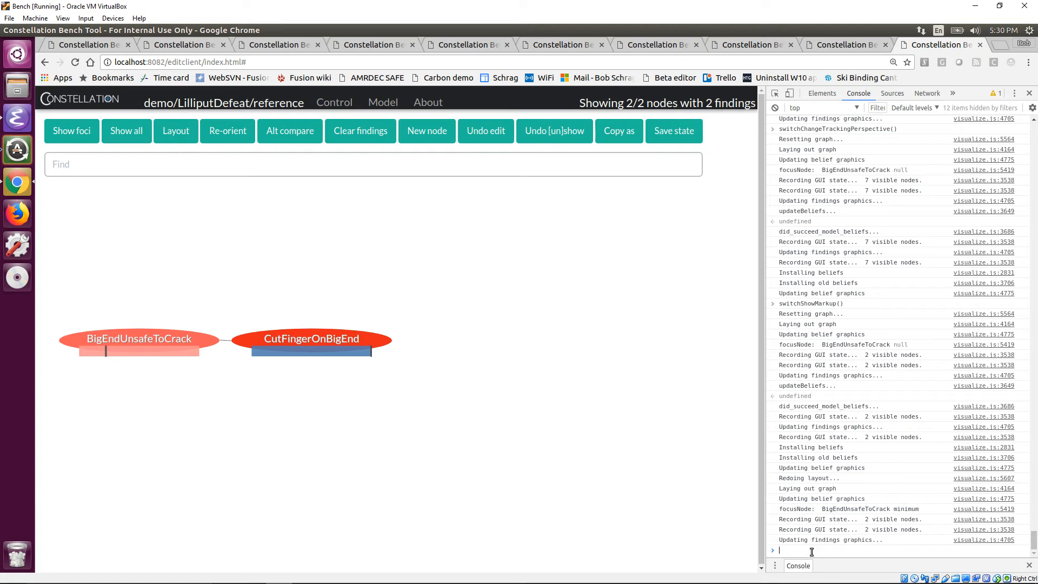
Run switchShowMarkup() again to restore the markup and show all nodes of the reference model
key(Up)
key(Return)
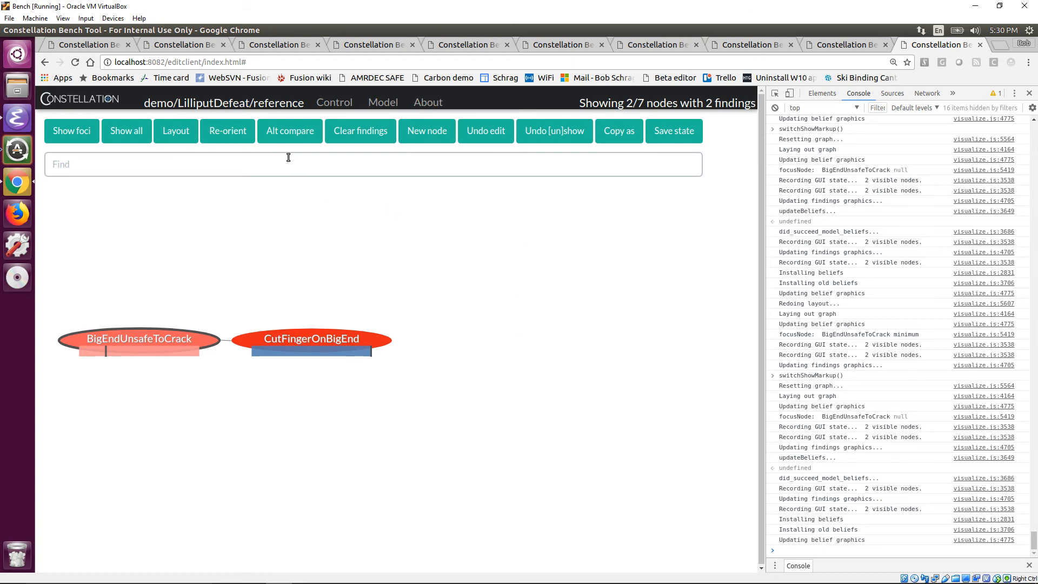
click(130, 135)
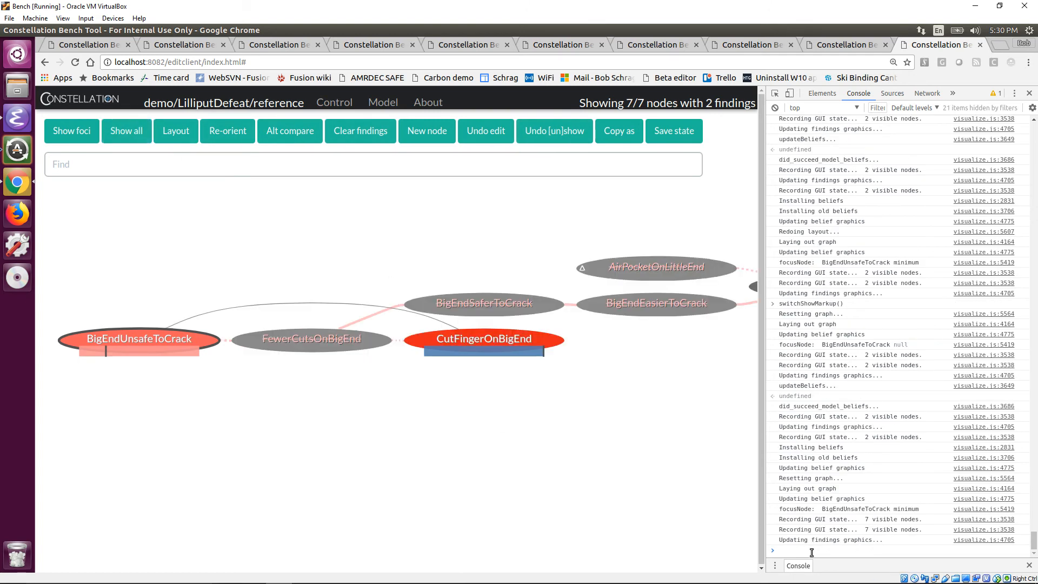
Run switchChangeTrackingPerspective() to return to the edited LilliputDefeat model, and close the developer console
text(switchChangeTrackingPerspective())
key(Return)
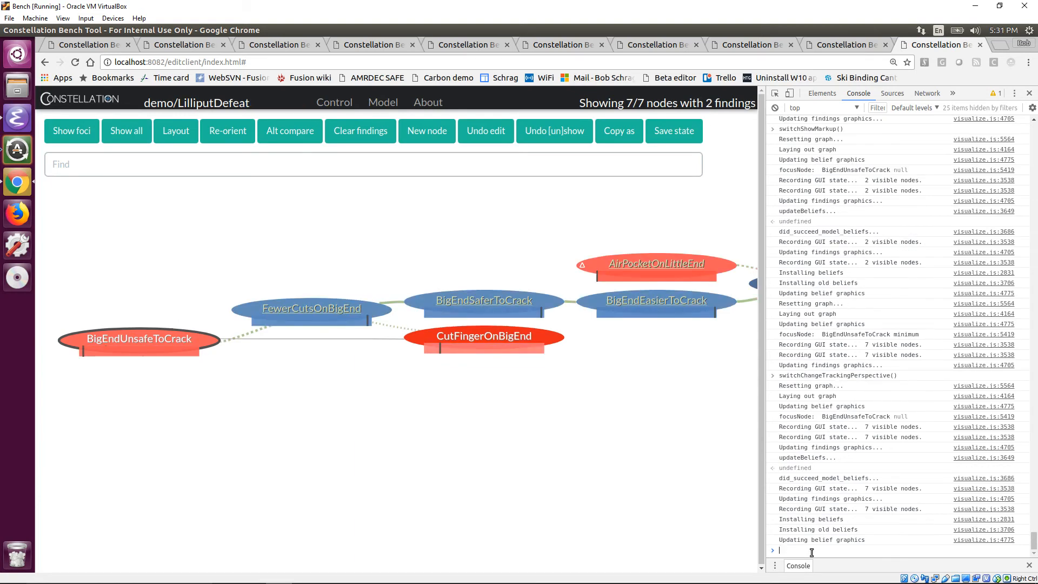
key(F12)
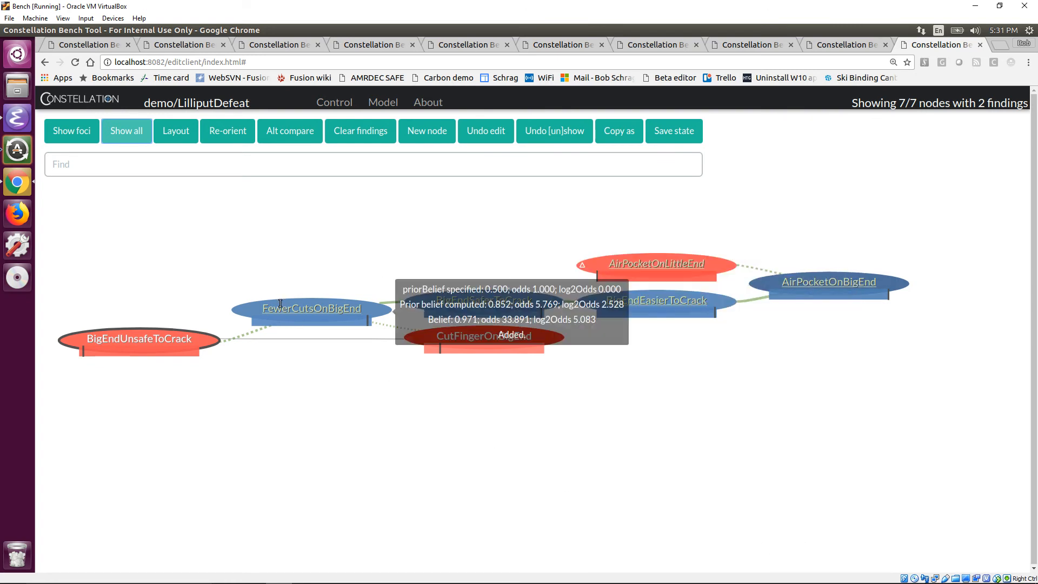
mouse_move(863, 283)
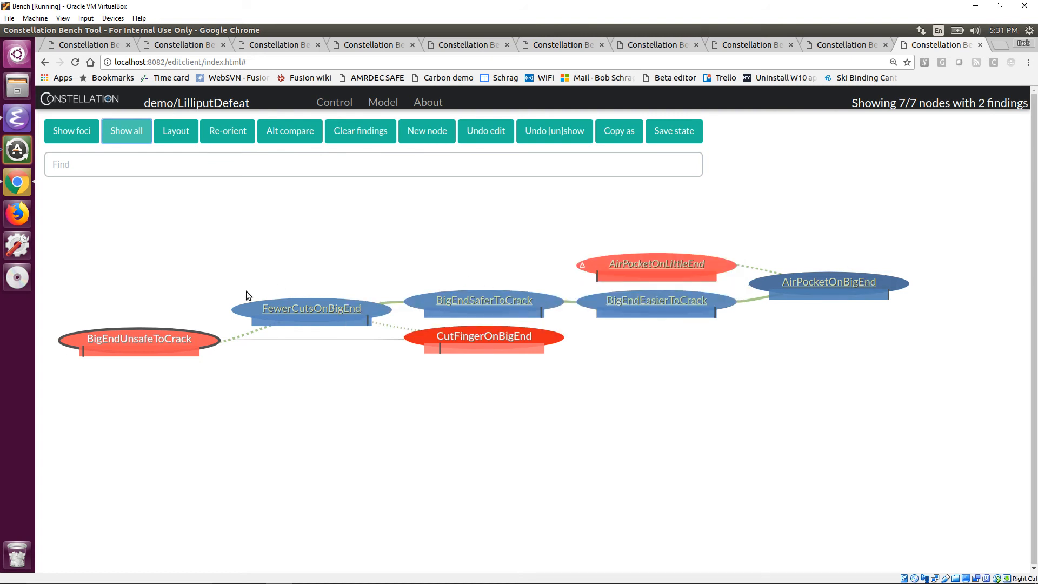
mouse_move(410, 292)
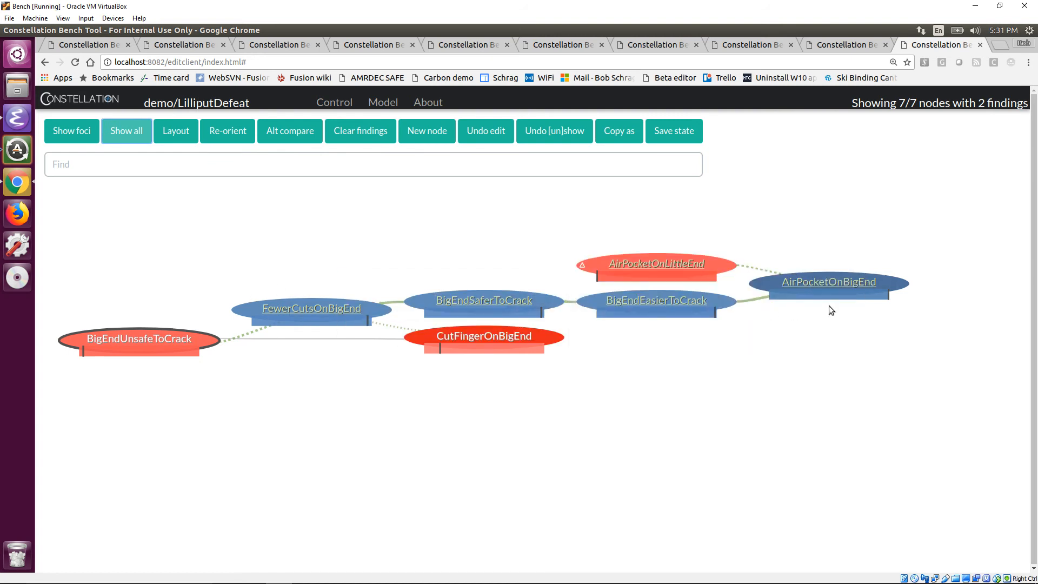